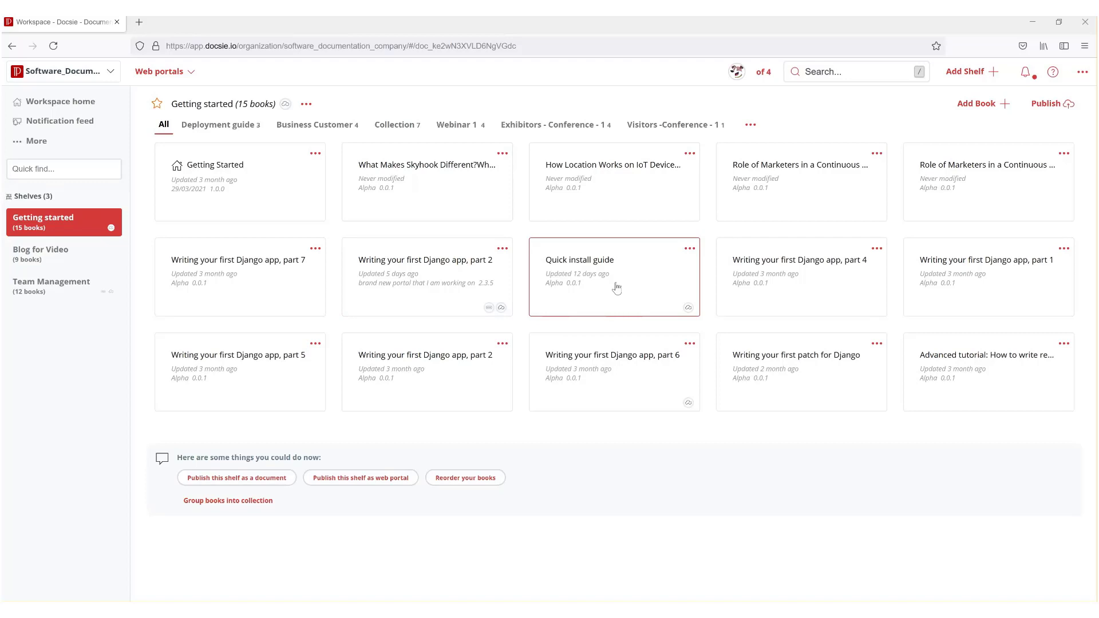
- Open the Quick install guide card on the Getting started shelf in the Book editor
{"action": "left_click", "coordinate": [617, 288]}
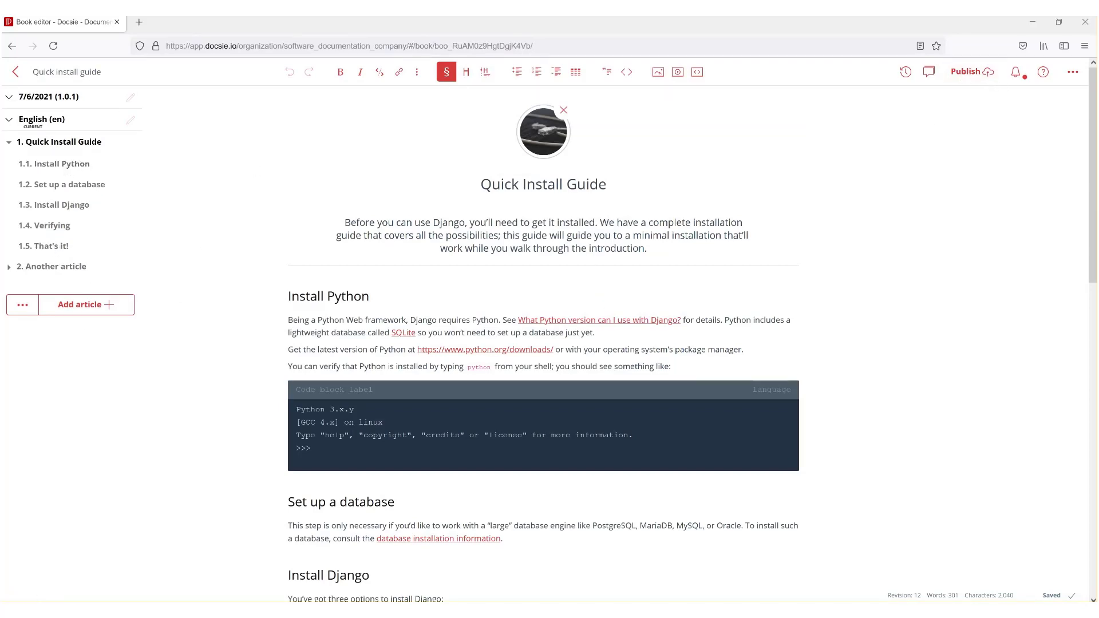
- Publish the book as an interactive web portal titled Quick install guide21
{"action": "left_click", "coordinate": [964, 72]}
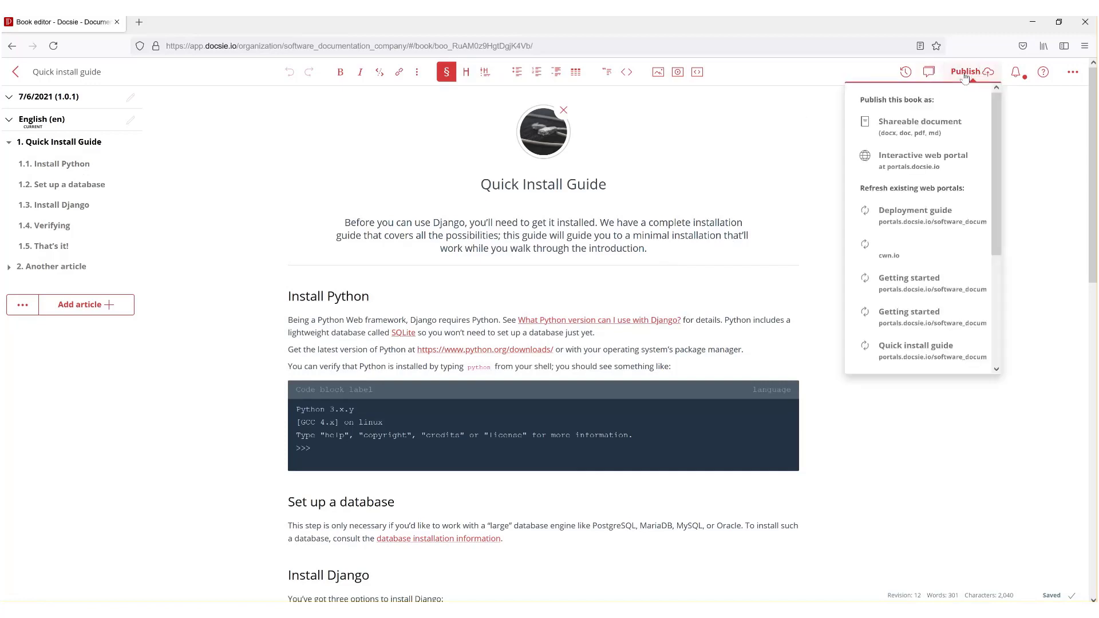
{"action": "left_click", "coordinate": [939, 171]}
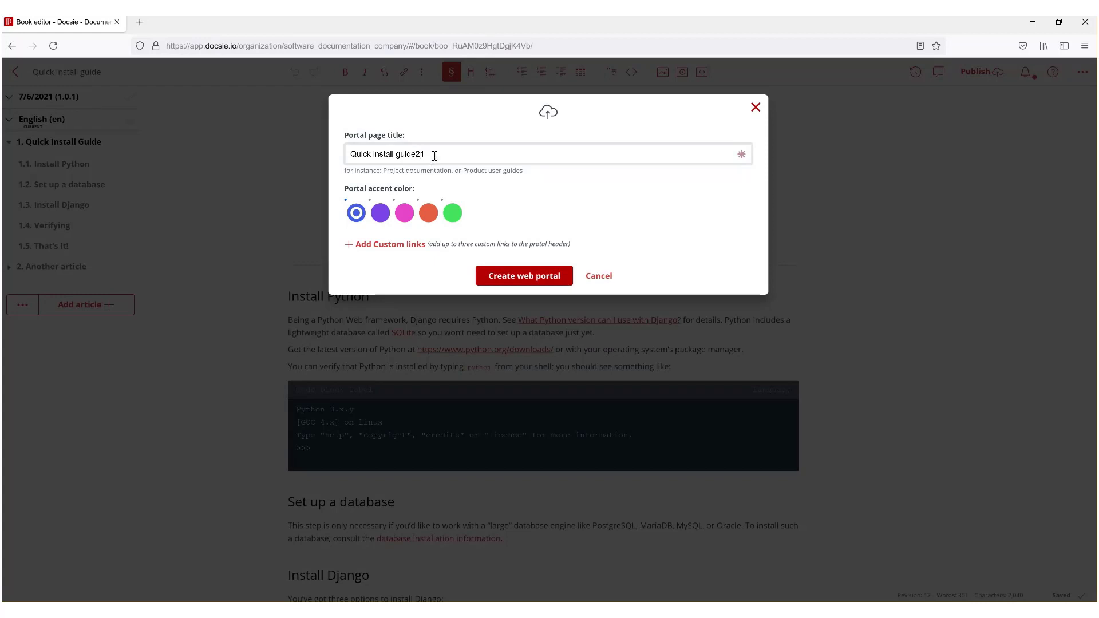
{"action": "left_click", "coordinate": [525, 280]}
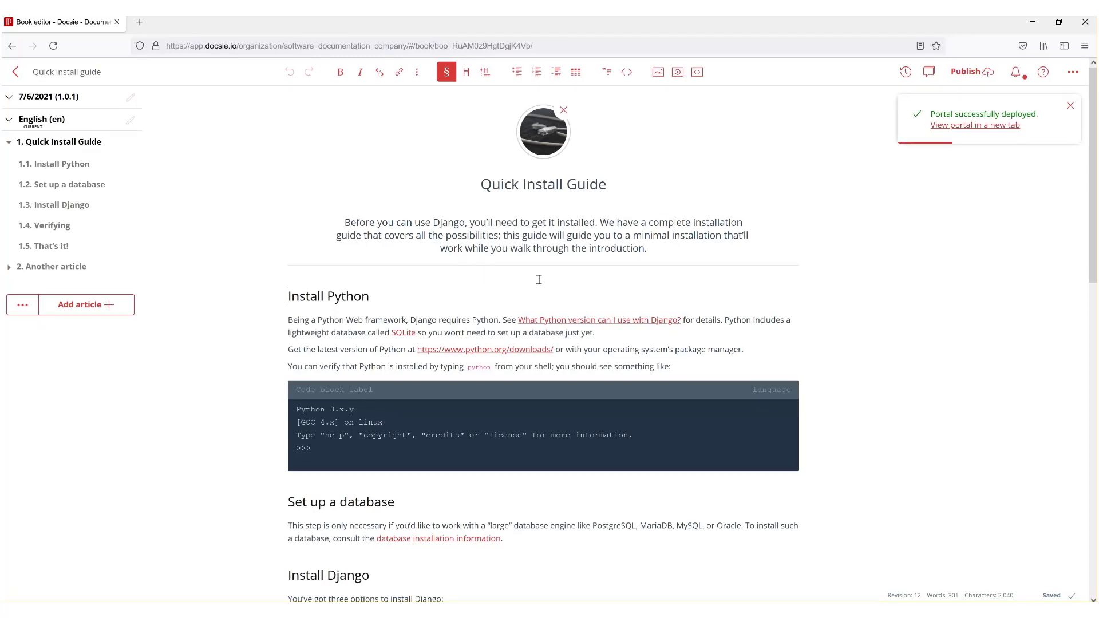
- Open the deployed portal in a new browser tab and switch to it
{"action": "right_click", "coordinate": [976, 128]}
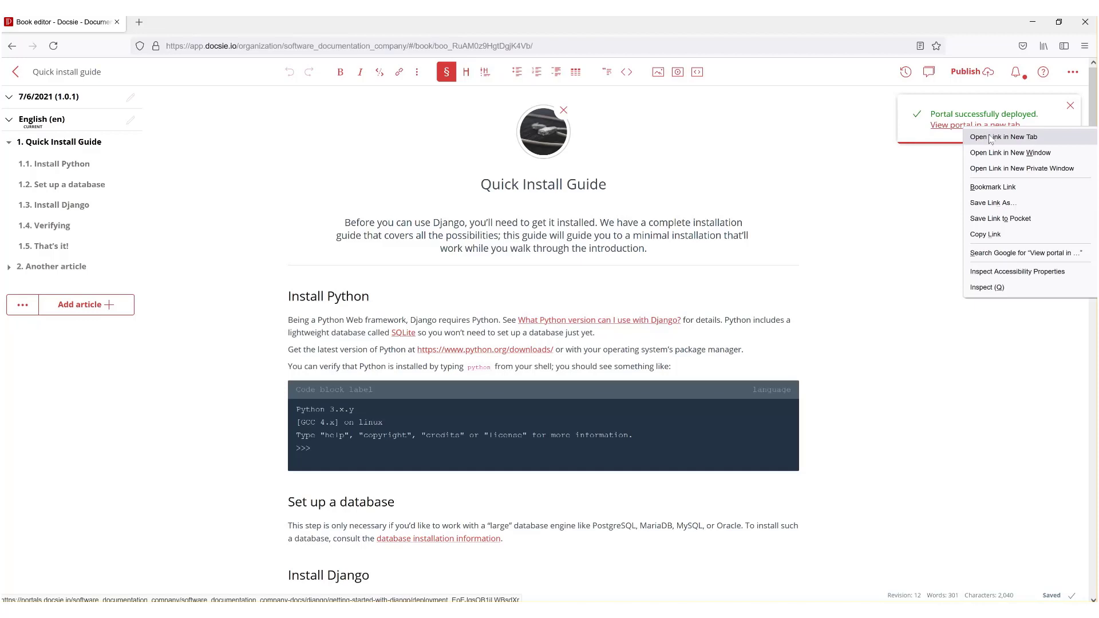
{"action": "left_click", "coordinate": [996, 136]}
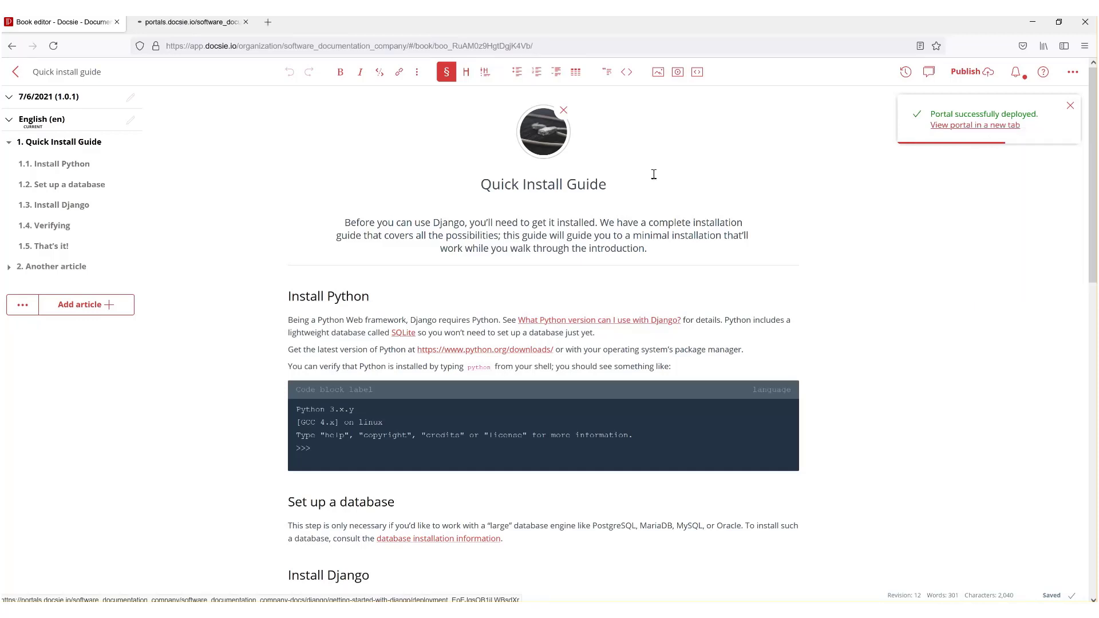
{"action": "left_click", "coordinate": [207, 26]}
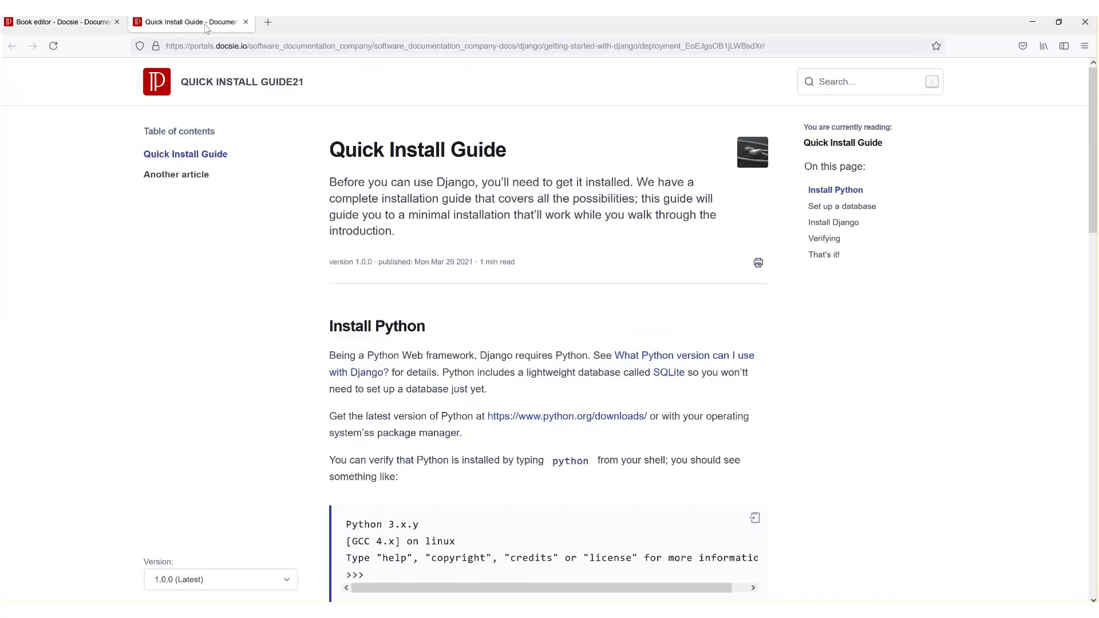
{"action": "scroll", "coordinate": [478, 343], "scroll_direction": "down", "scroll_amount": 6}
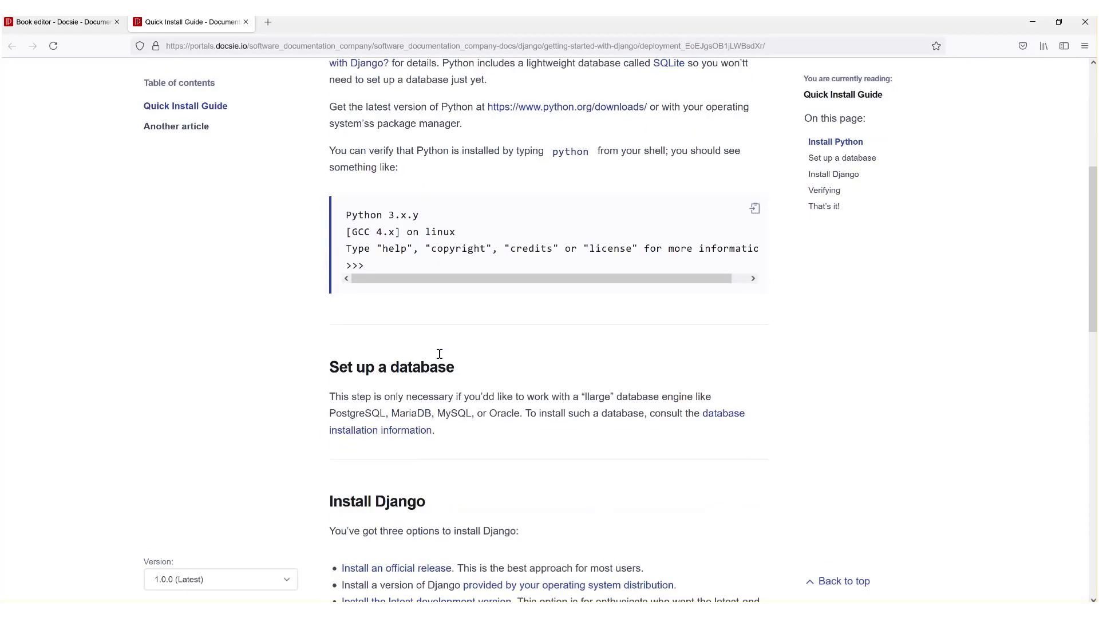
- Browse the portal's version list and view version 1.0.1
{"action": "left_click", "coordinate": [210, 579]}
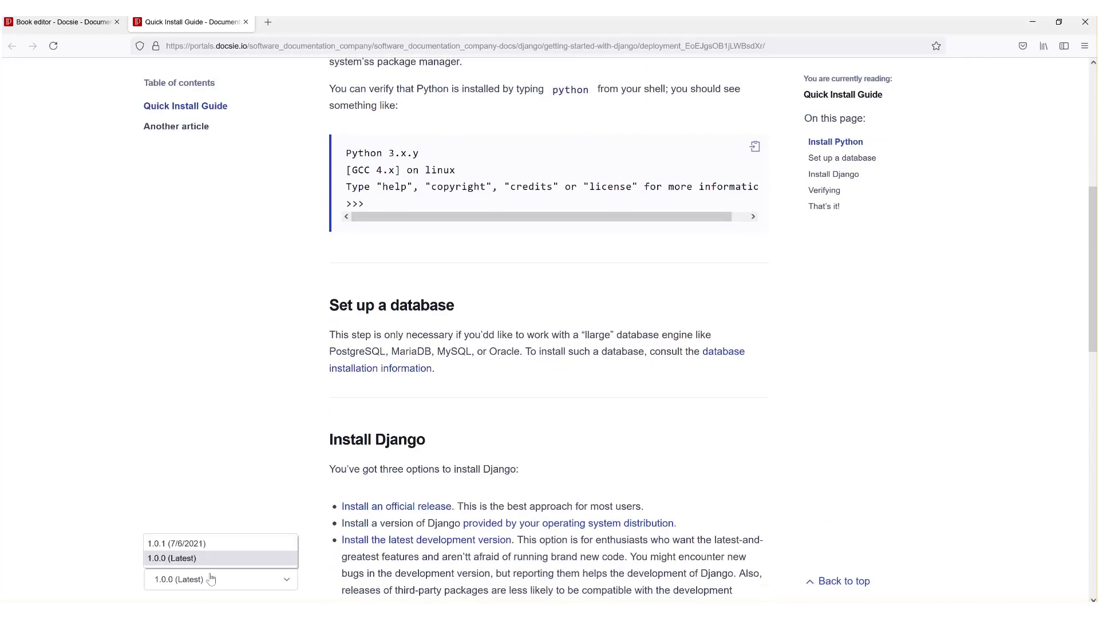
{"action": "left_click", "coordinate": [203, 524]}
{"action": "scroll", "coordinate": [228, 559], "scroll_direction": "down", "scroll_amount": 13}
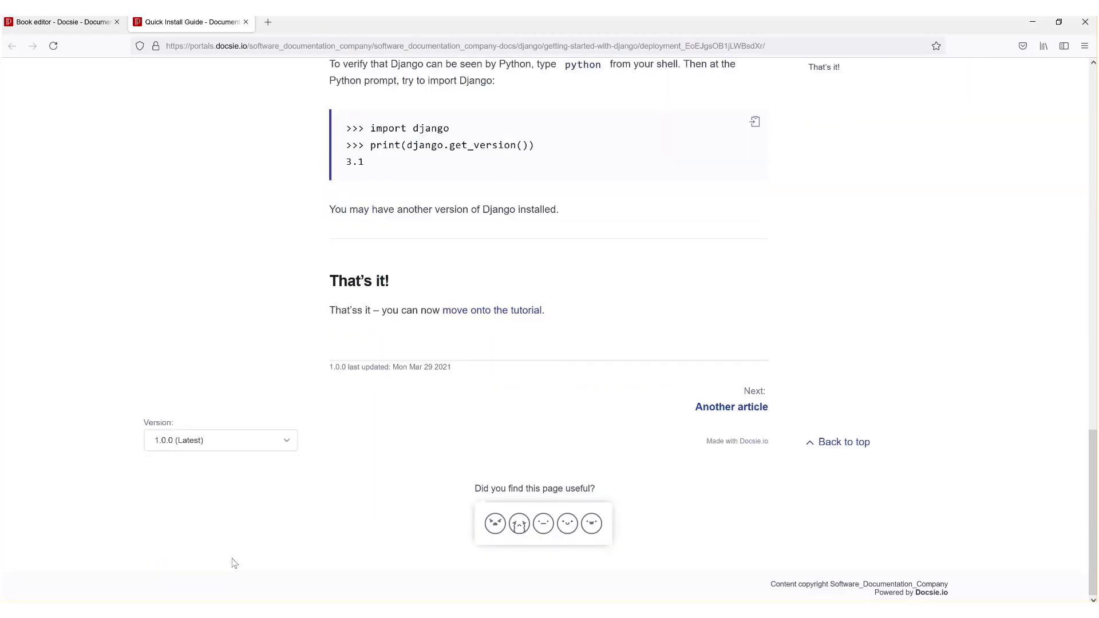
{"action": "left_click", "coordinate": [201, 441]}
{"action": "left_click", "coordinate": [211, 466]}
{"action": "scroll", "coordinate": [209, 541], "scroll_direction": "down", "scroll_amount": 2}
- Check the portal's language list, keep English, and return to the book editor
{"action": "left_click", "coordinate": [209, 539]}
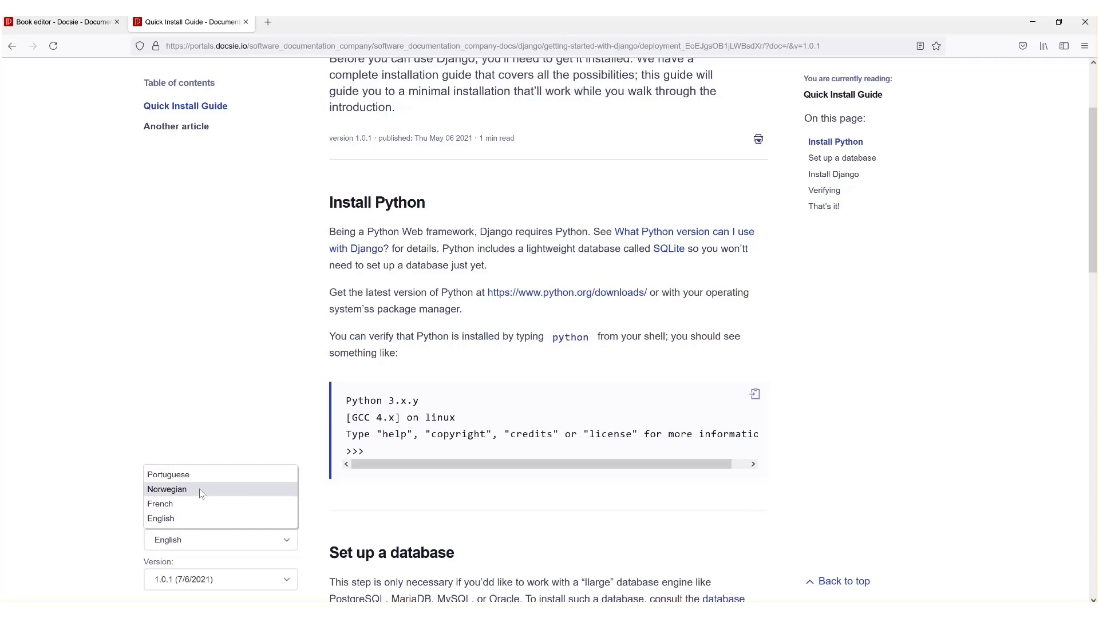
{"action": "left_click", "coordinate": [197, 359]}
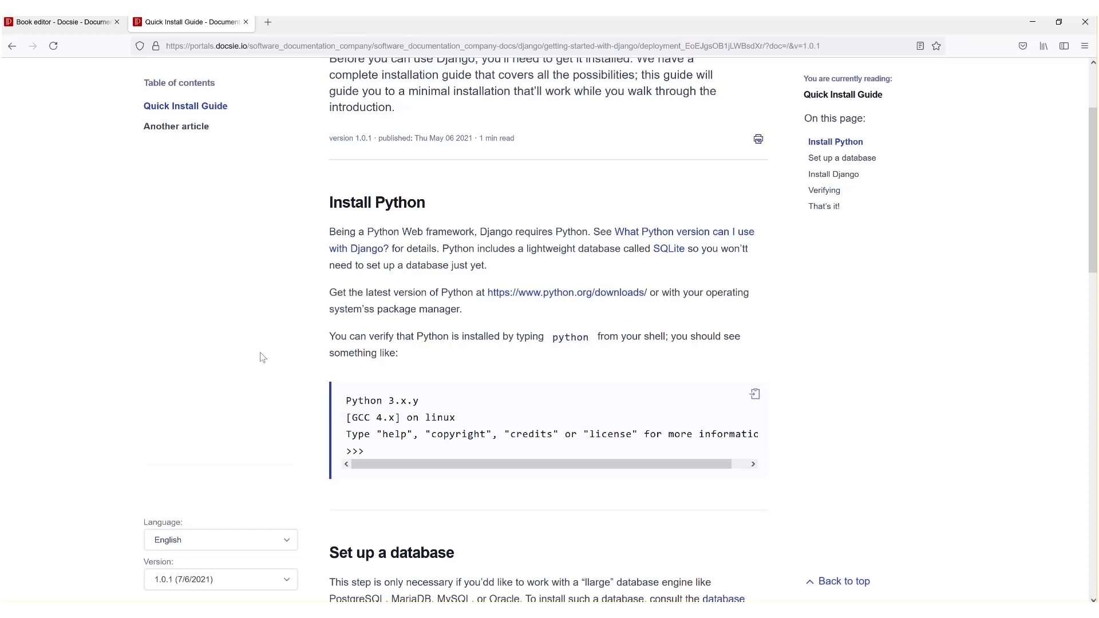
{"action": "scroll", "coordinate": [263, 356], "scroll_direction": "up", "scroll_amount": 2}
{"action": "left_click", "coordinate": [189, 540]}
{"action": "left_click", "coordinate": [222, 359]}
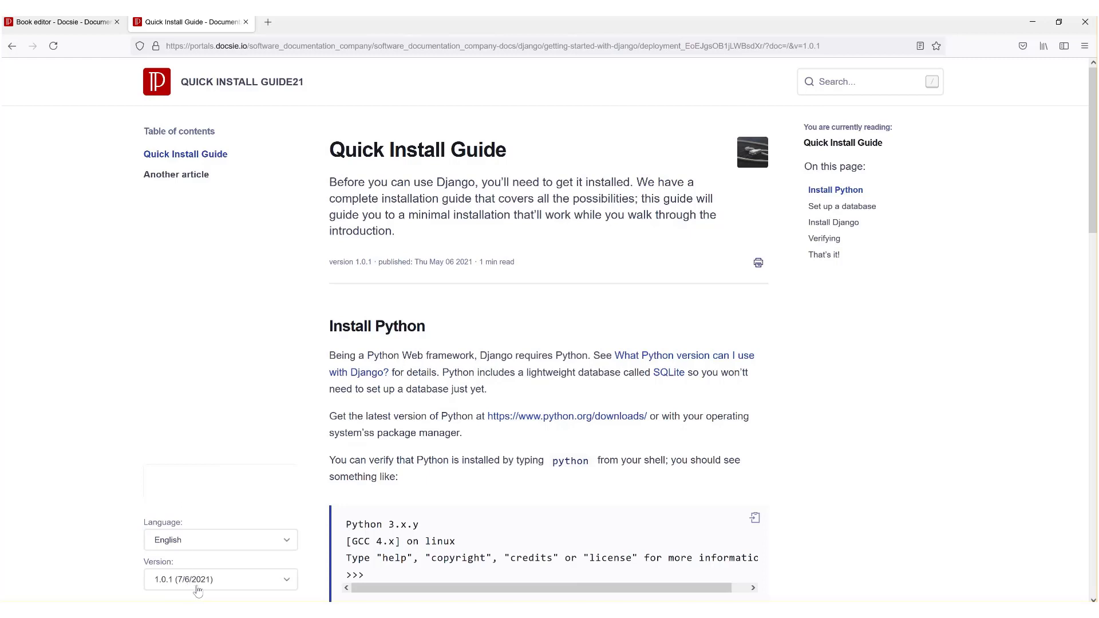
{"action": "left_click", "coordinate": [58, 22]}
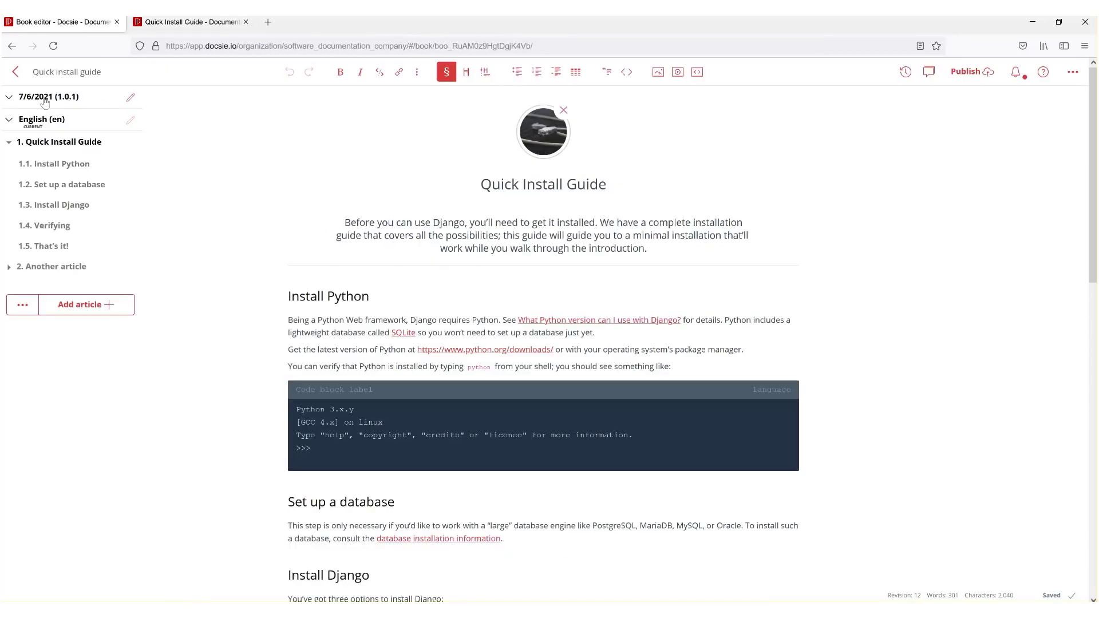
- Expand the book's version list and view version 1.0.0 on the portal
{"action": "left_click", "coordinate": [9, 97]}
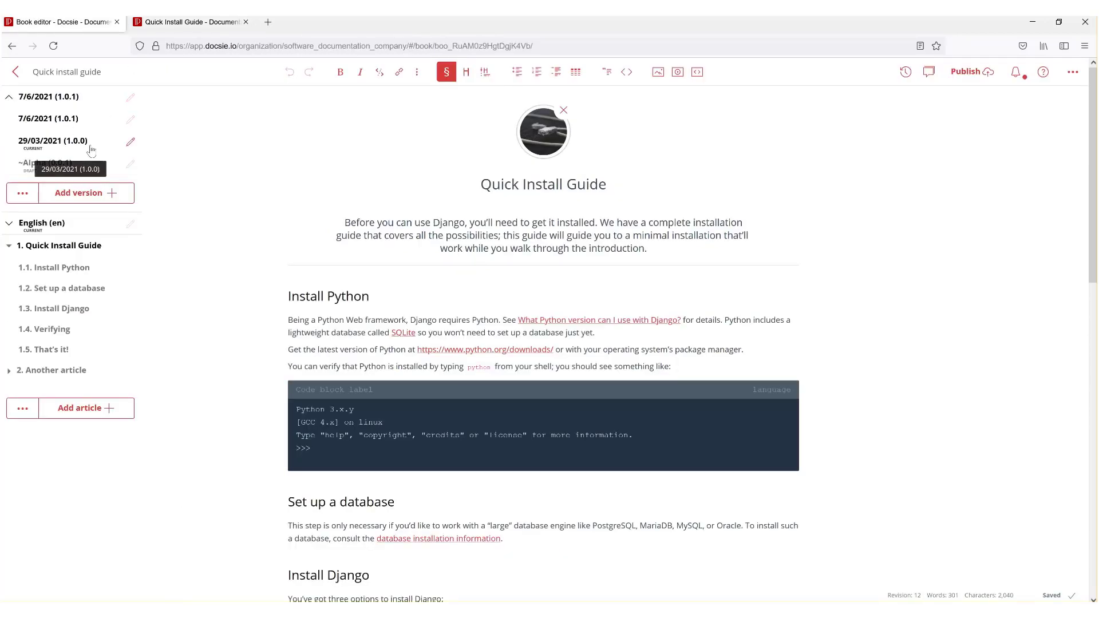
{"action": "left_click", "coordinate": [165, 23]}
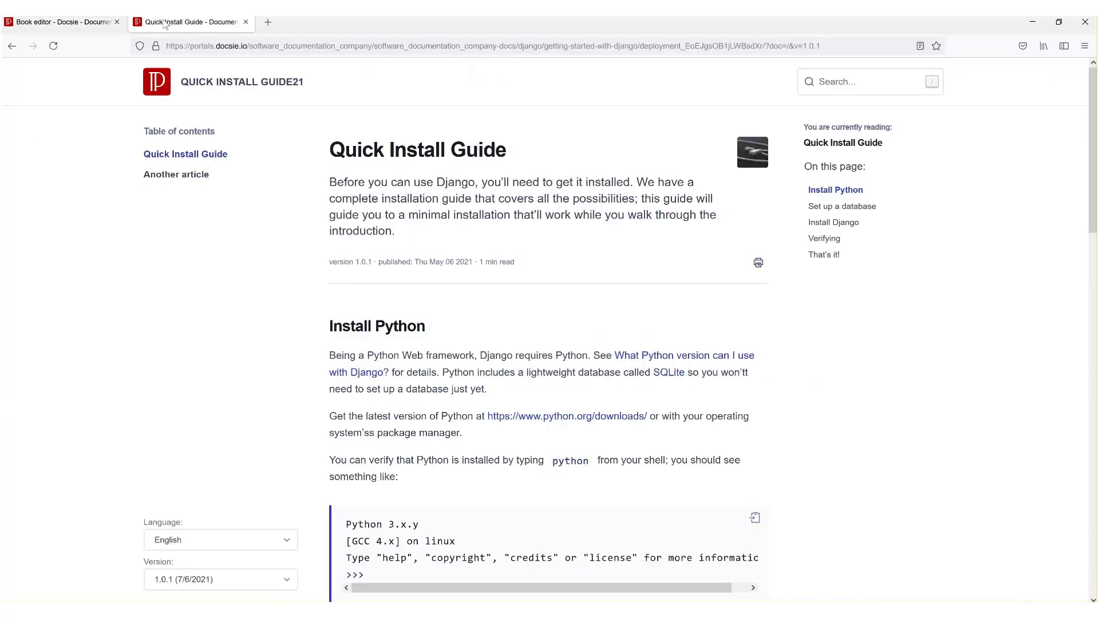
{"action": "left_click", "coordinate": [182, 579]}
{"action": "left_click", "coordinate": [177, 564]}
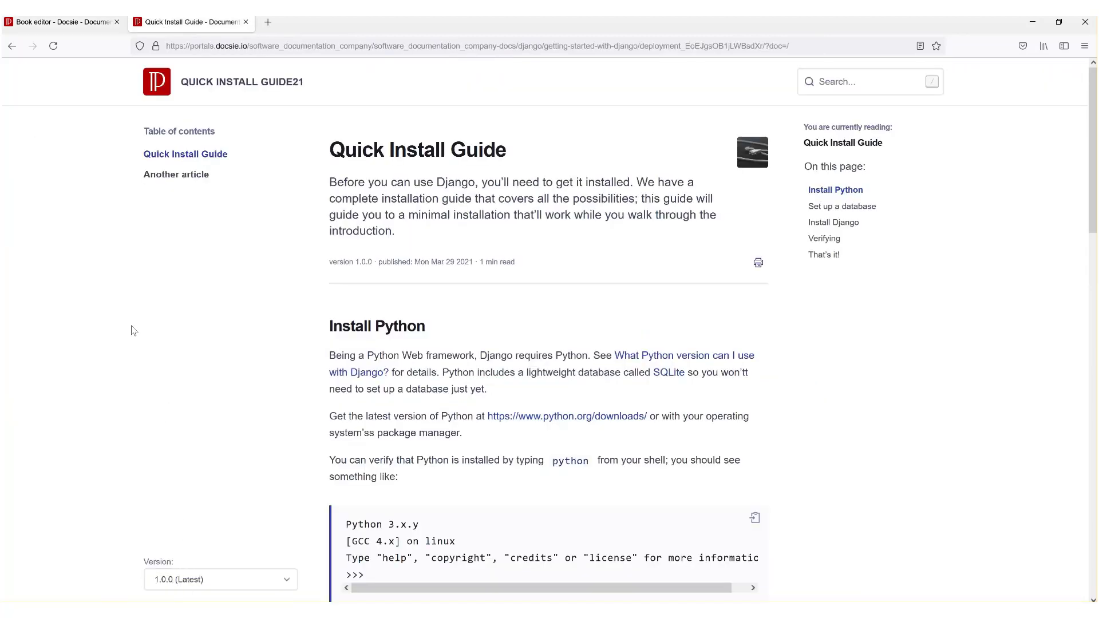
{"action": "key", "text": "ctrl+Tab"}
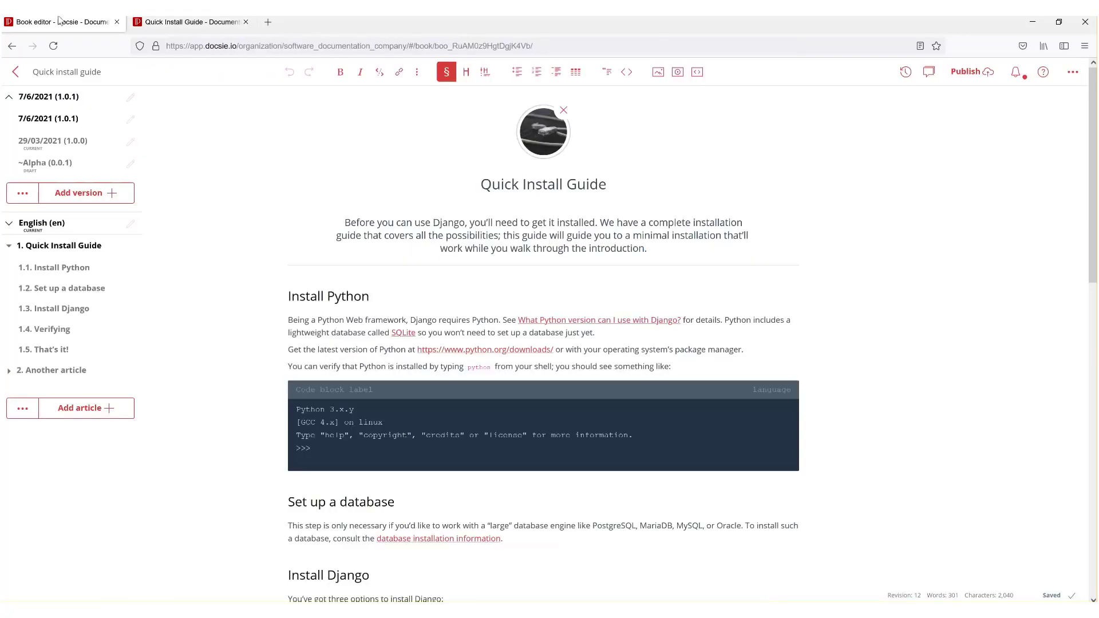
- Mark the 7/6/2021 (1.0.1) version as primary and update it
{"action": "left_click", "coordinate": [133, 119]}
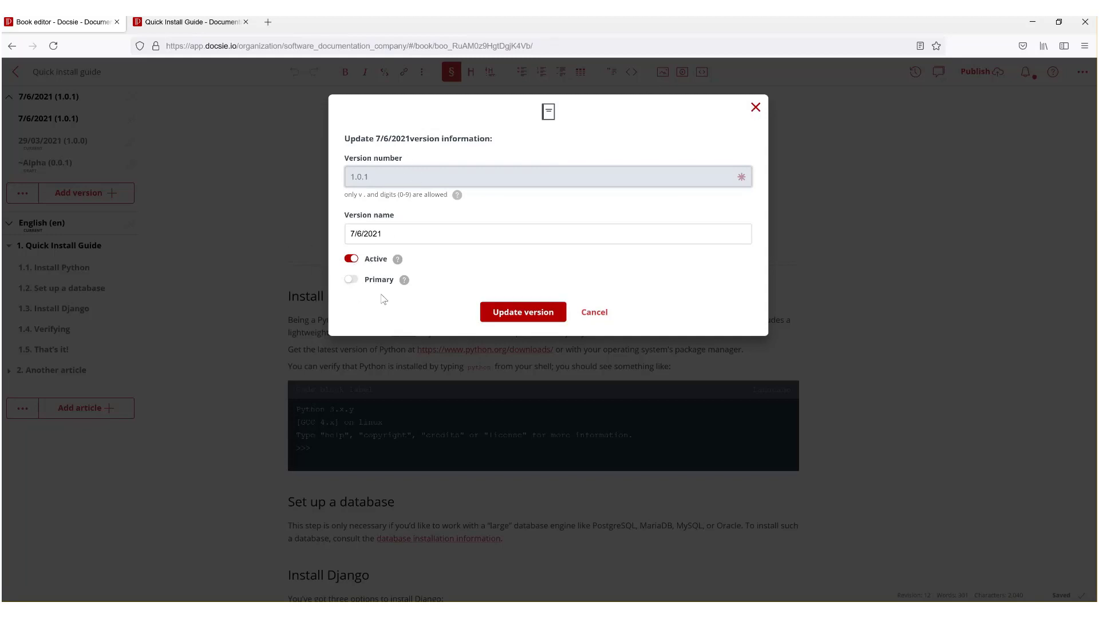
{"action": "left_click", "coordinate": [353, 280]}
{"action": "left_click", "coordinate": [528, 312]}
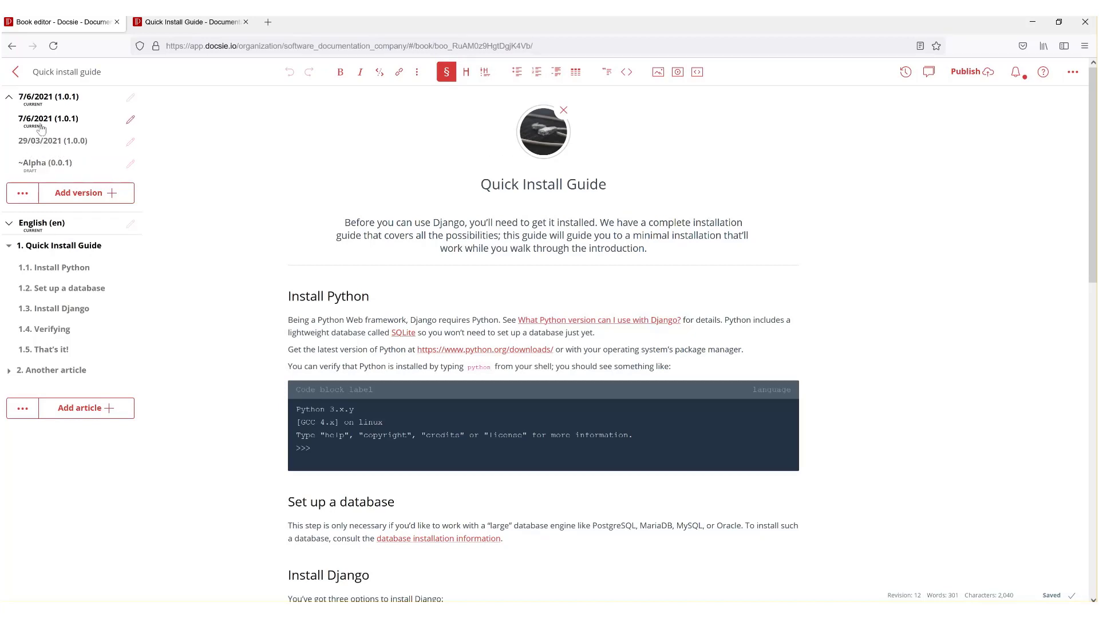
- Inspect the 29/03/2021 version's settings without saving, then switch the book to it
{"action": "left_click", "coordinate": [131, 142]}
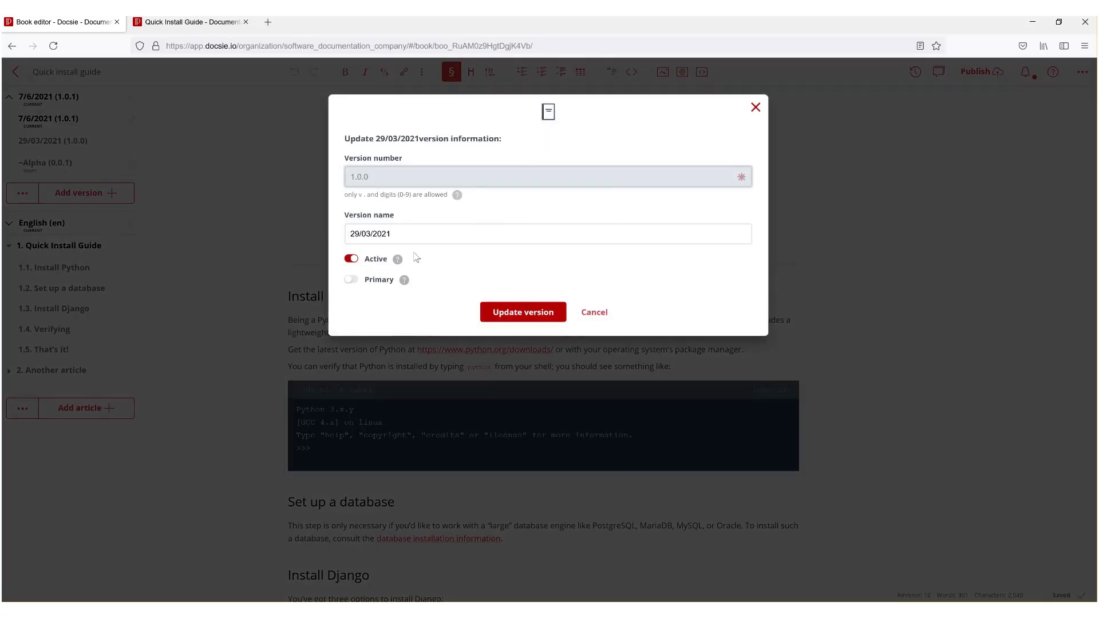
{"action": "left_click", "coordinate": [351, 259]}
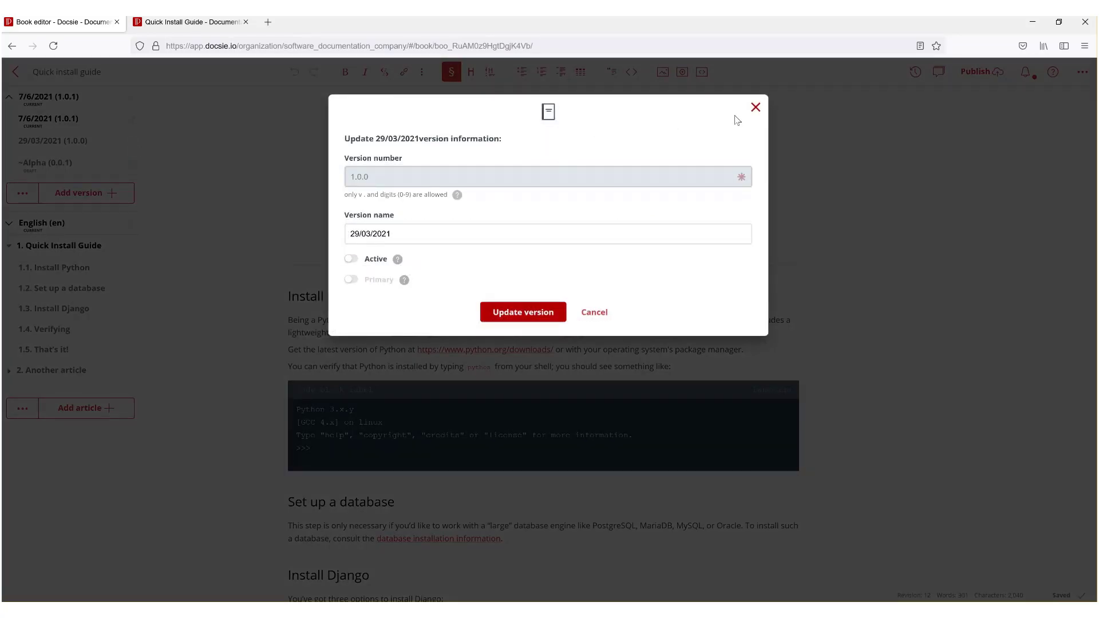
{"action": "left_click", "coordinate": [755, 107]}
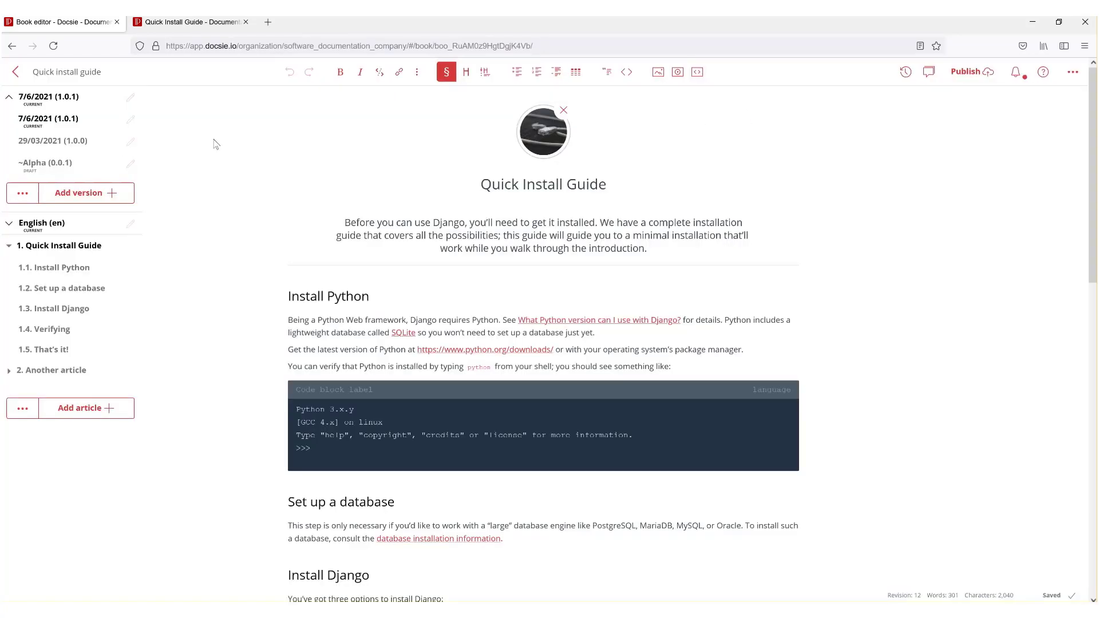
{"action": "left_click", "coordinate": [103, 148]}
{"action": "left_click", "coordinate": [42, 119]}
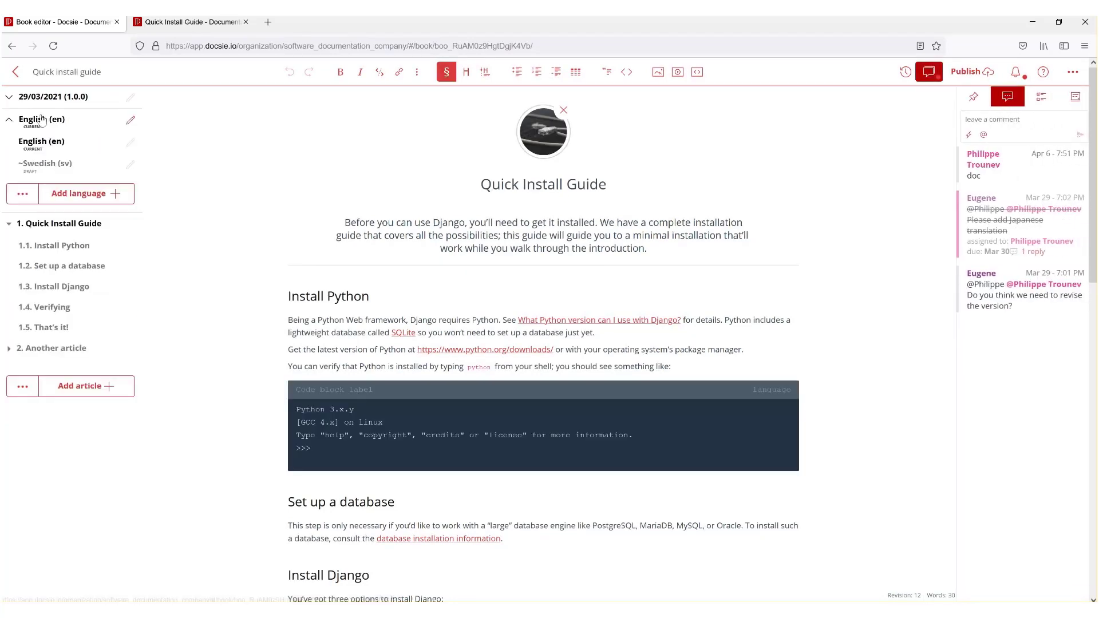
- Try the ~Alpha (0.0.1) version, return to 7/6/2021 (1.0.1) and open its details
{"action": "left_click", "coordinate": [9, 99]}
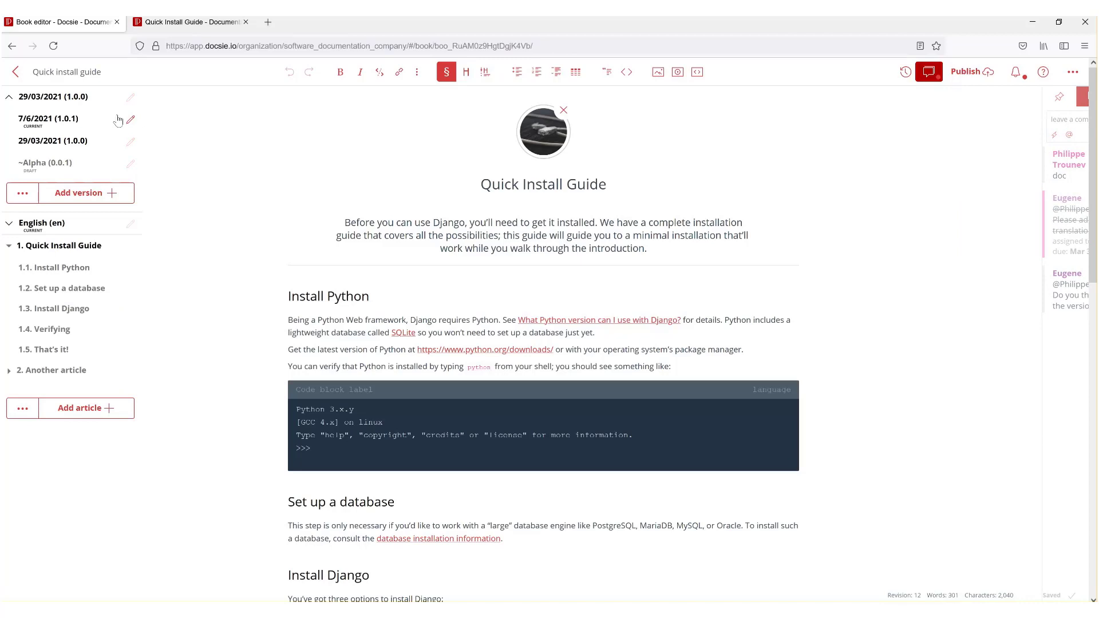
{"action": "left_click", "coordinate": [63, 164]}
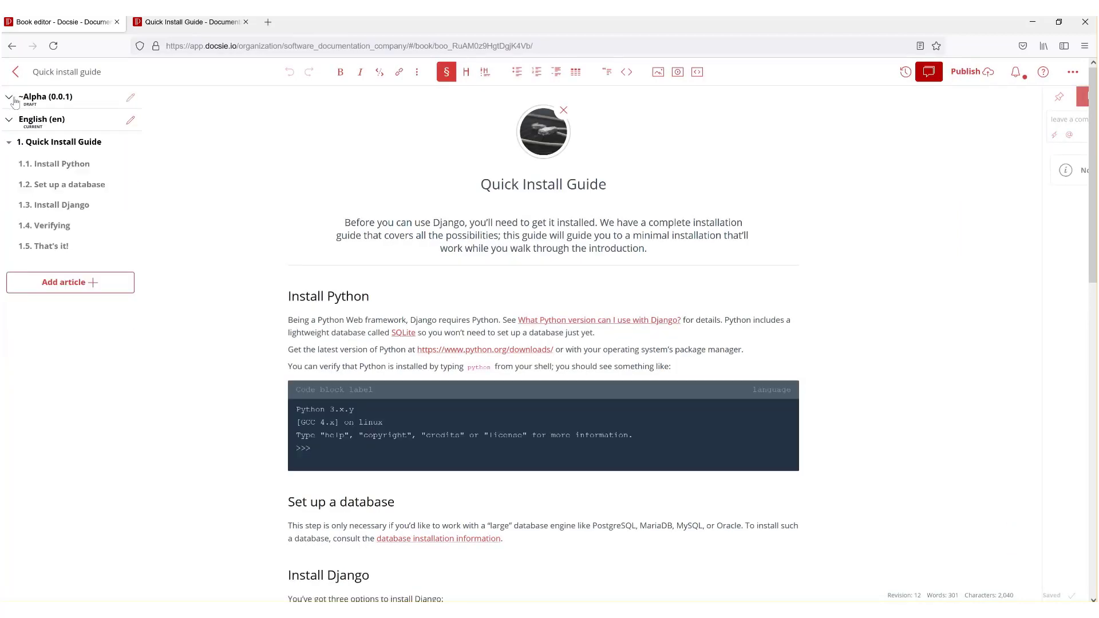
{"action": "left_click", "coordinate": [13, 98]}
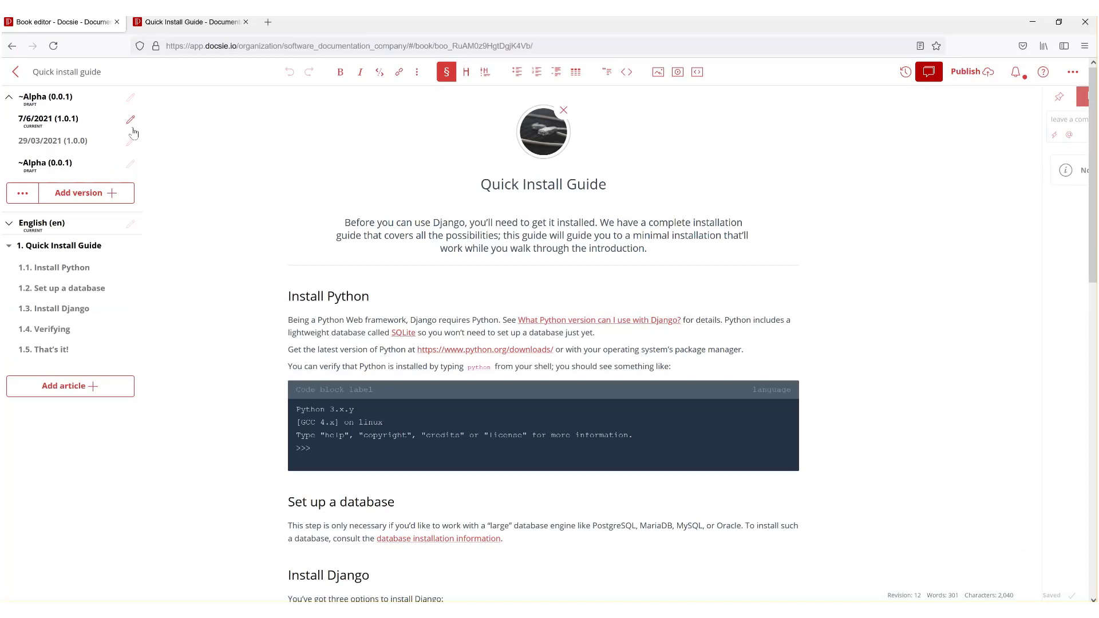
{"action": "left_click", "coordinate": [69, 119]}
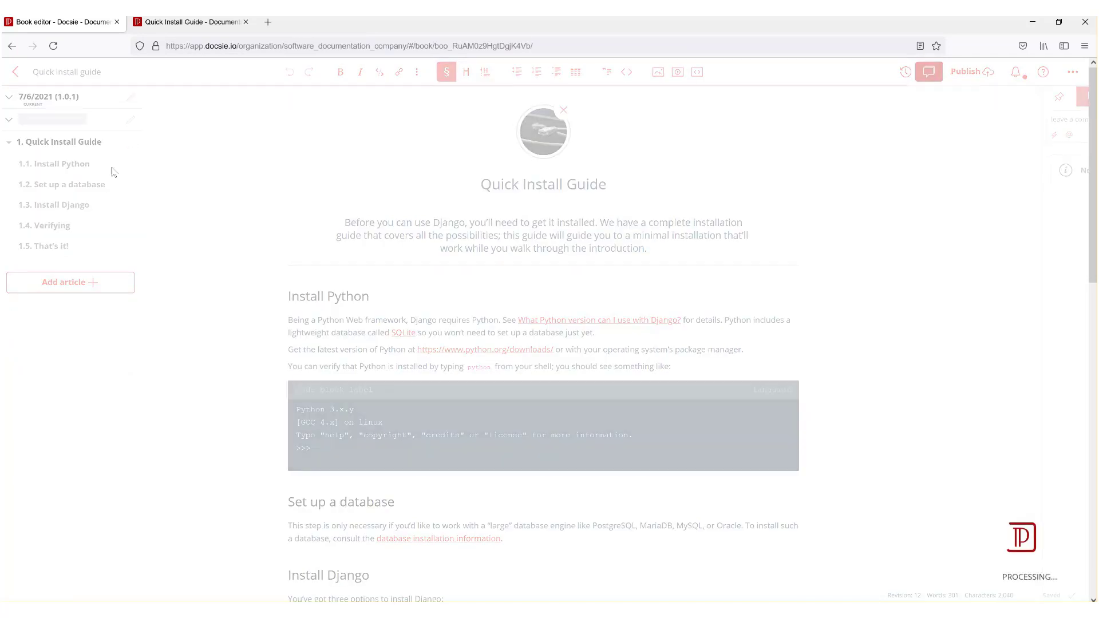
{"action": "left_click", "coordinate": [9, 97]}
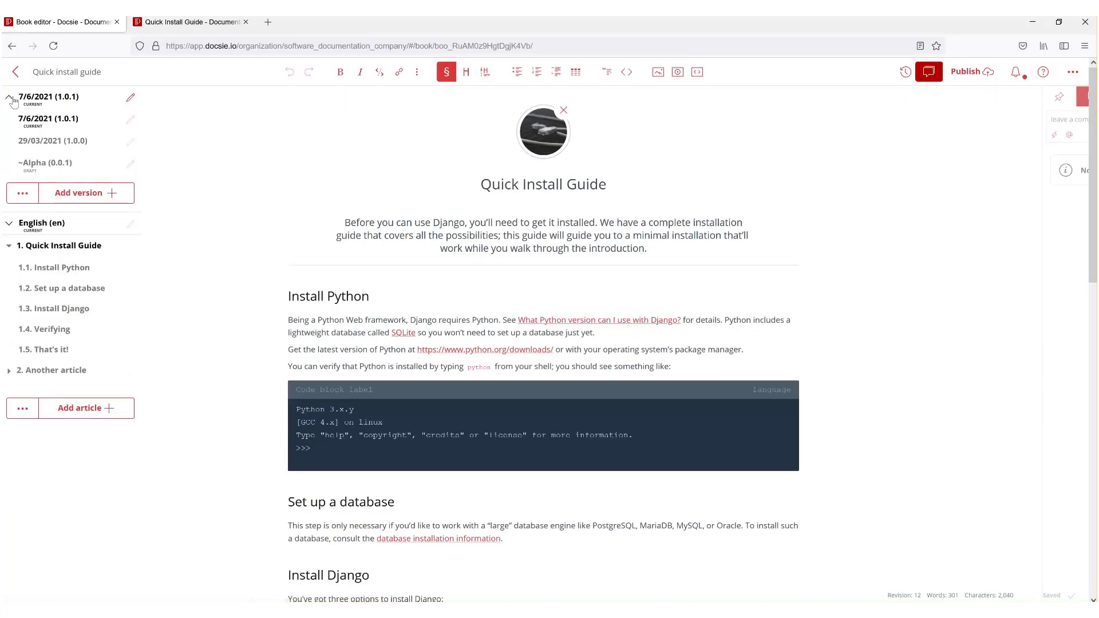
{"action": "left_click", "coordinate": [131, 120]}
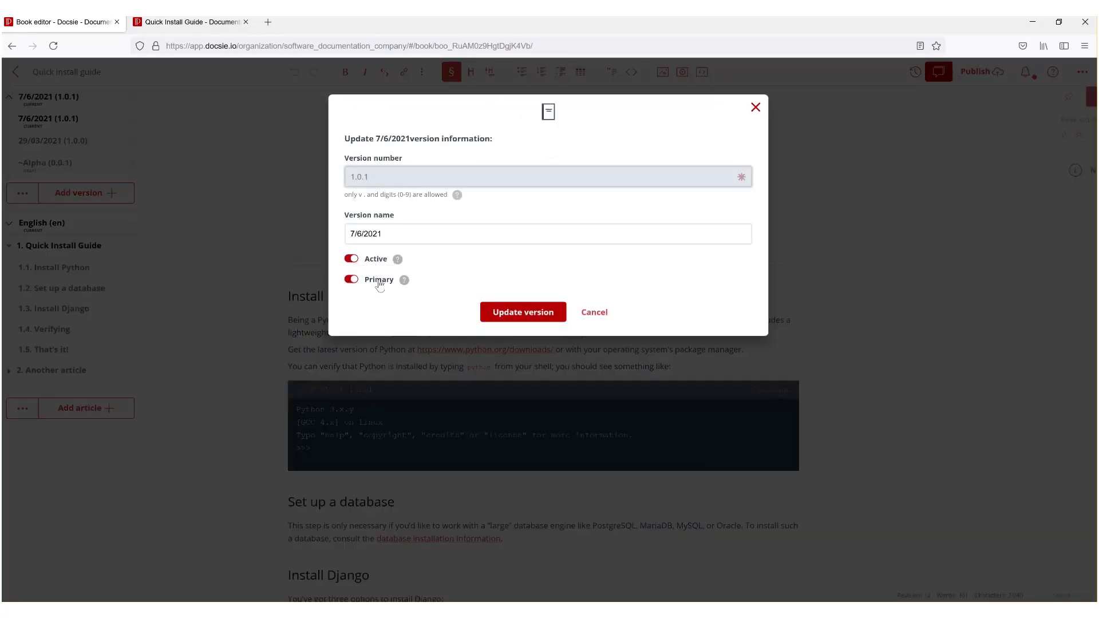
- Close the version dialog and view version 1.0.1 on the published portal
{"action": "left_click", "coordinate": [756, 107]}
{"action": "left_click", "coordinate": [145, 22]}
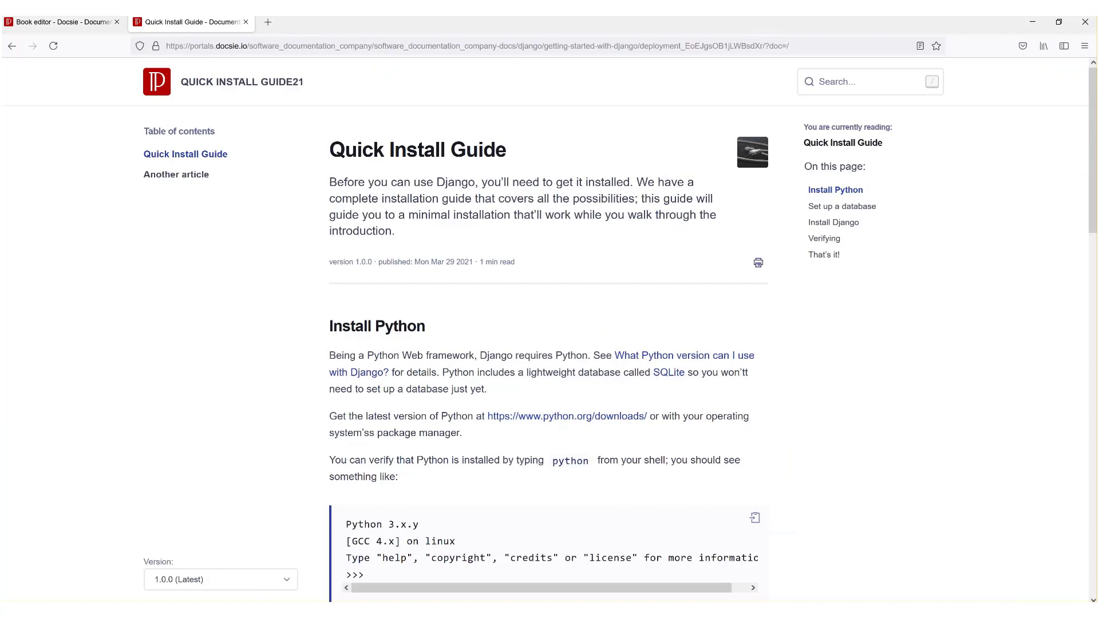
{"action": "left_click", "coordinate": [191, 586]}
{"action": "left_click", "coordinate": [180, 537]}
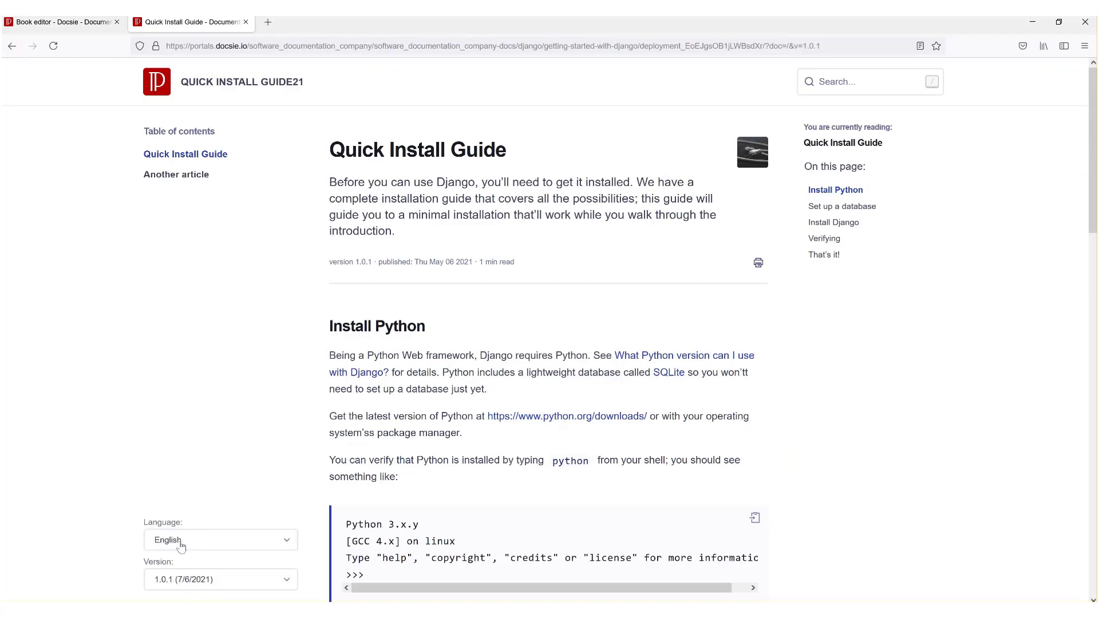
{"action": "left_click", "coordinate": [181, 544]}
- Back in the editor, expand the language list: German, English, French, Norwegian, Portuguese
{"action": "left_click", "coordinate": [46, 21]}
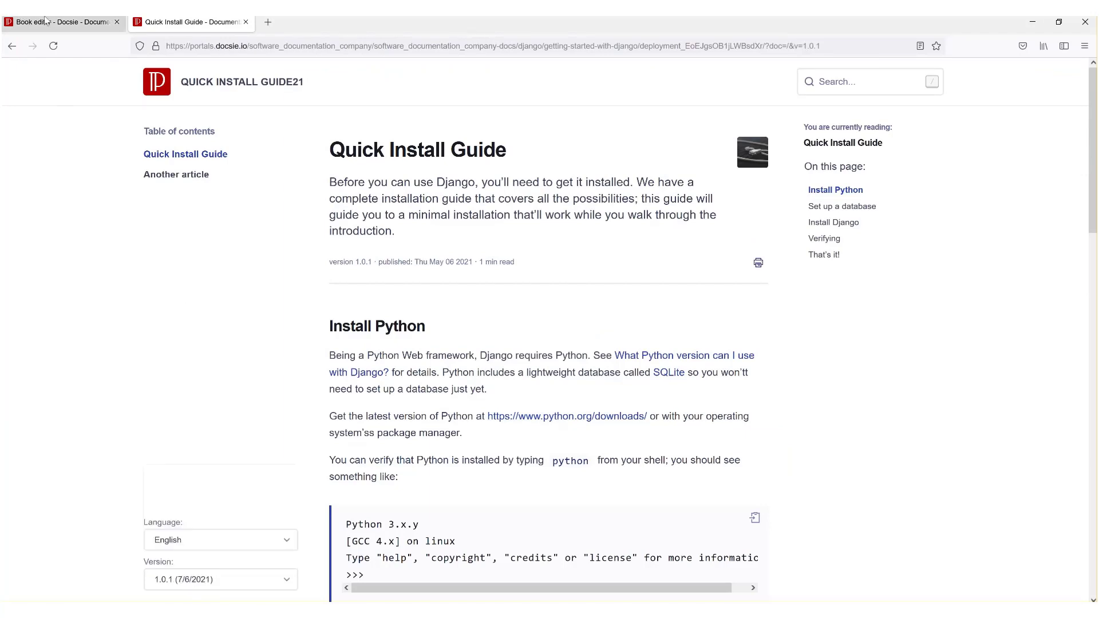
{"action": "left_click", "coordinate": [45, 21]}
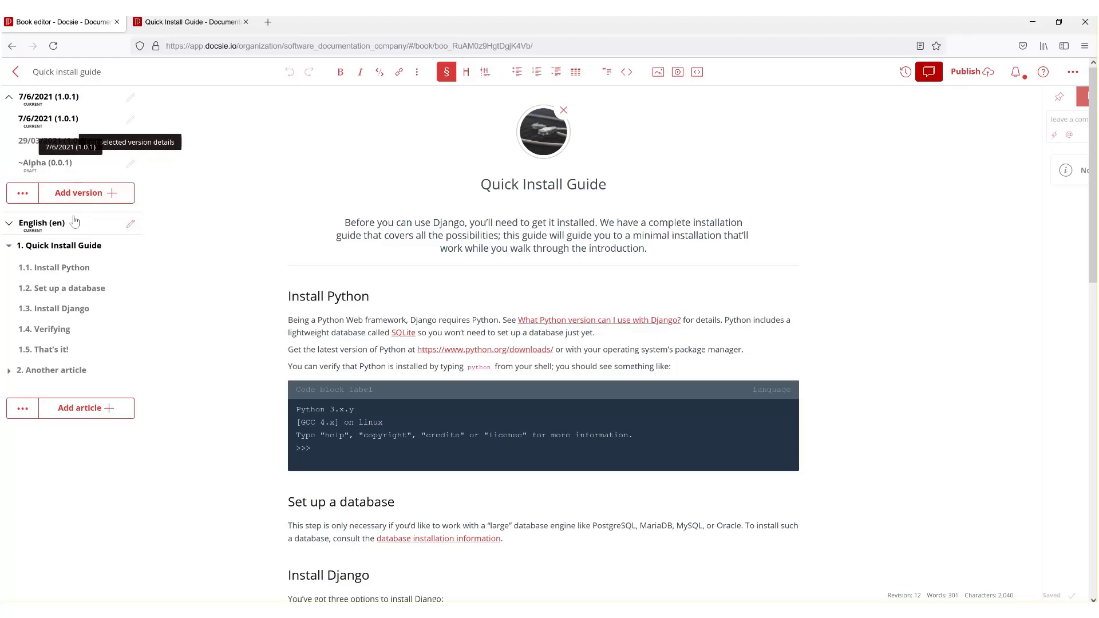
{"action": "left_click", "coordinate": [75, 223]}
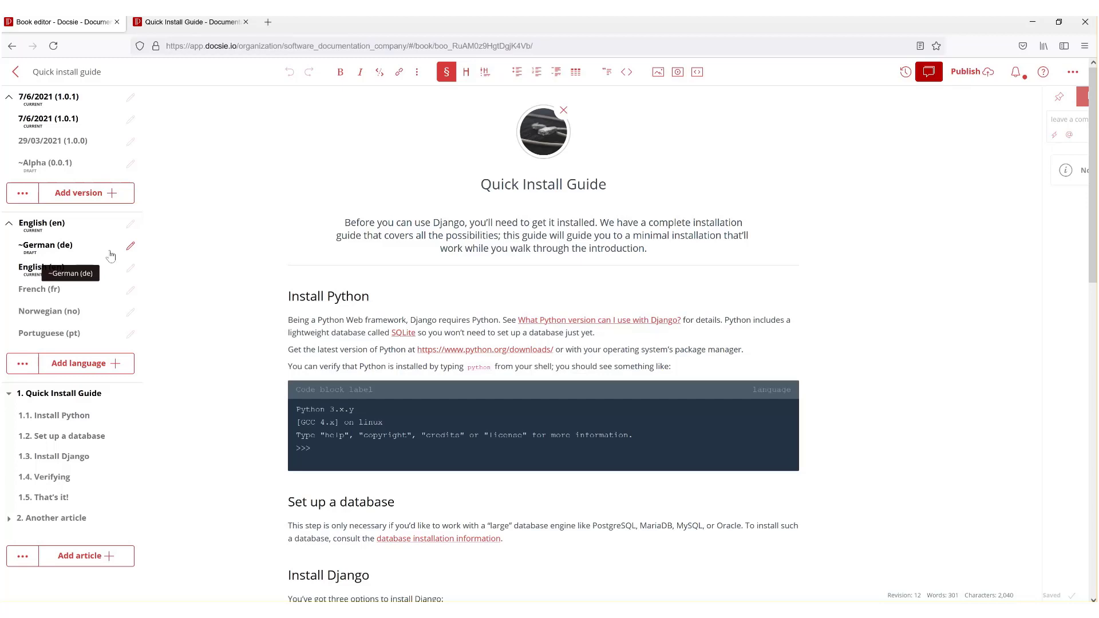
- Review German's details and toggle the 29/03/2021 version's Active switch without saving
{"action": "left_click", "coordinate": [131, 246]}
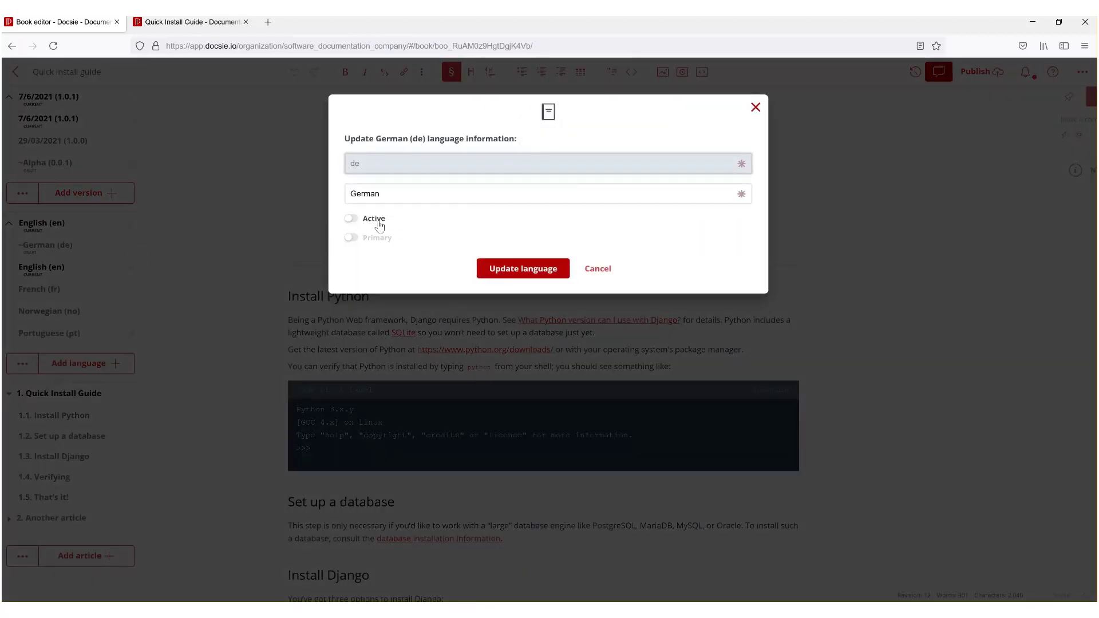
{"action": "left_click", "coordinate": [756, 108]}
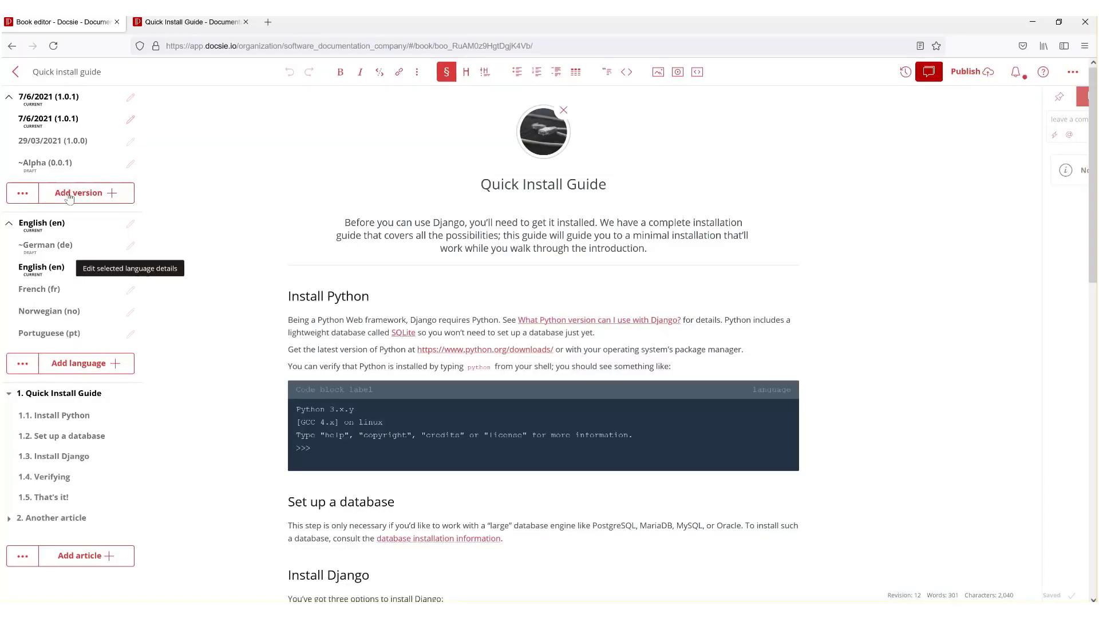
{"action": "left_click", "coordinate": [131, 143]}
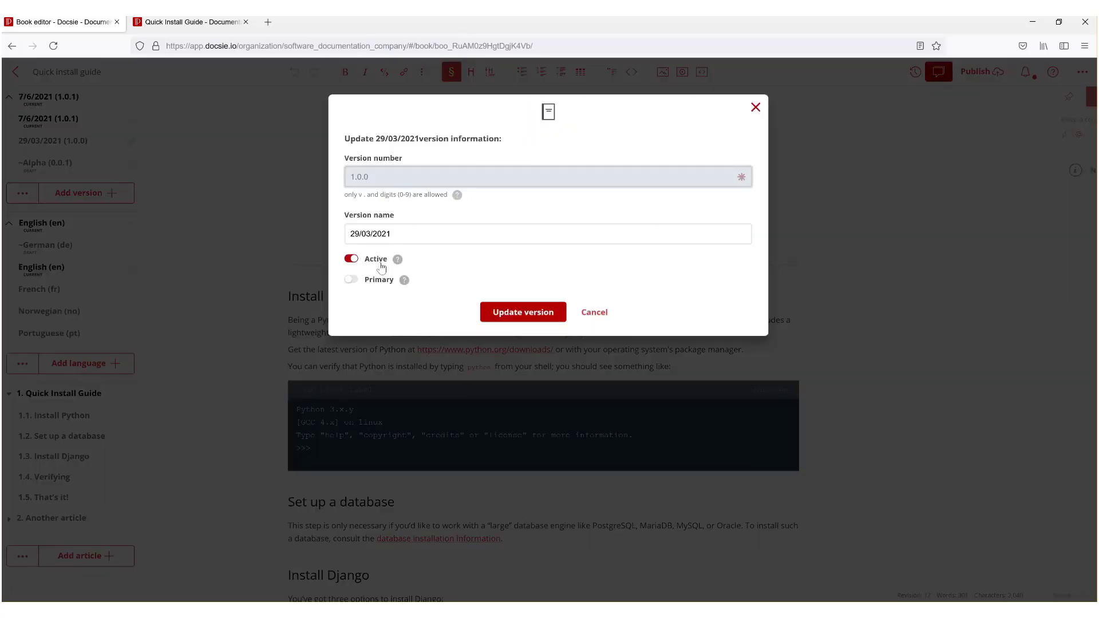
{"action": "left_click", "coordinate": [356, 261]}
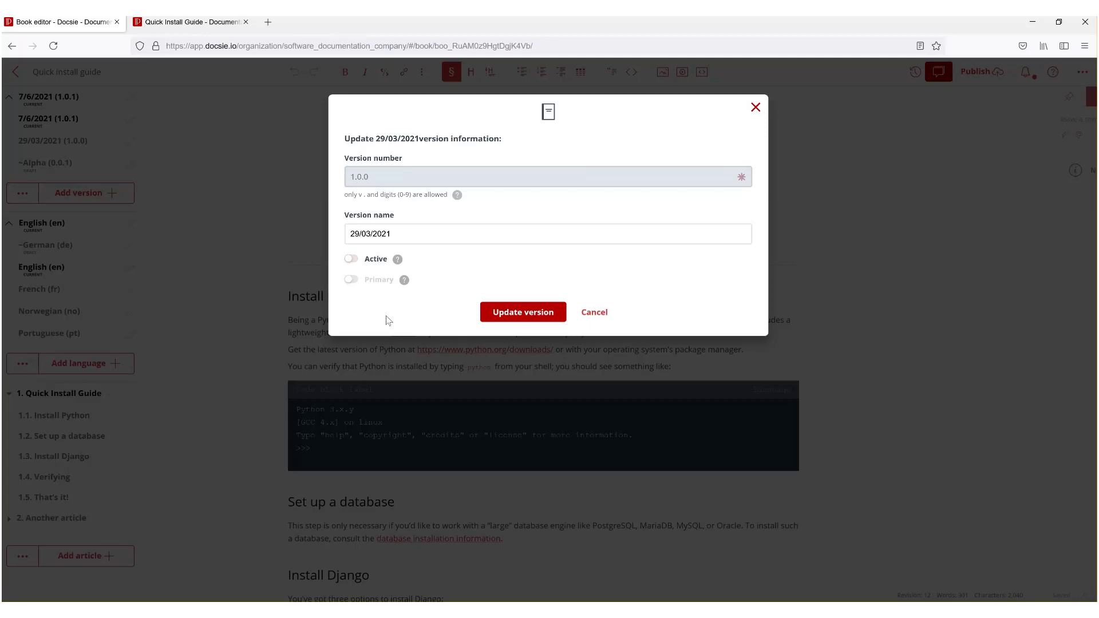
{"action": "left_click", "coordinate": [354, 261]}
{"action": "left_click", "coordinate": [354, 261]}
{"action": "left_click", "coordinate": [350, 260]}
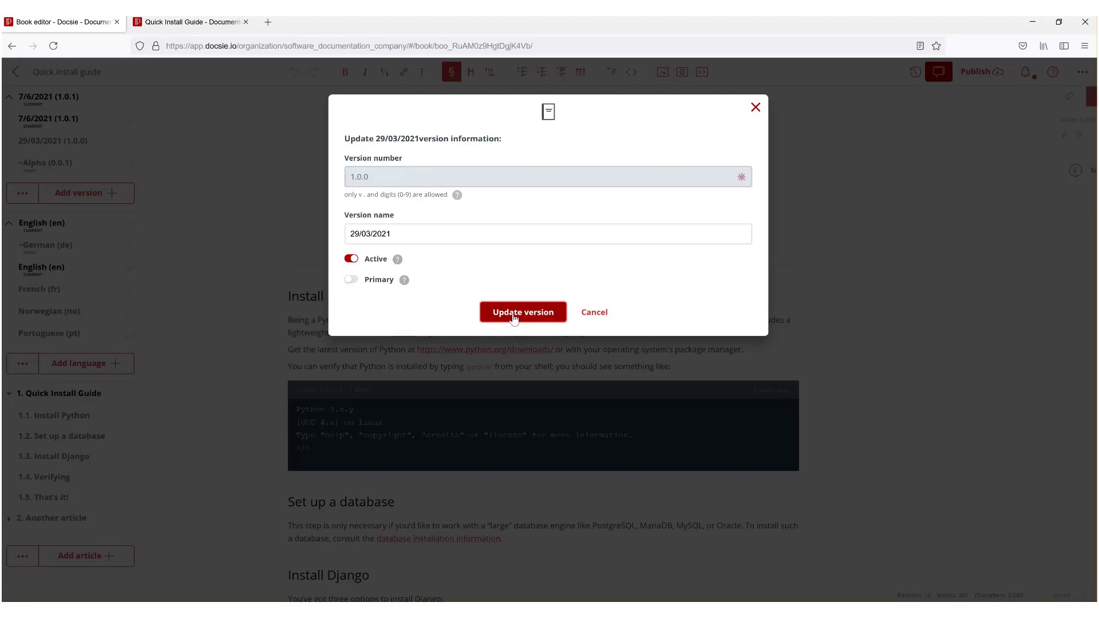
{"action": "left_click", "coordinate": [756, 108]}
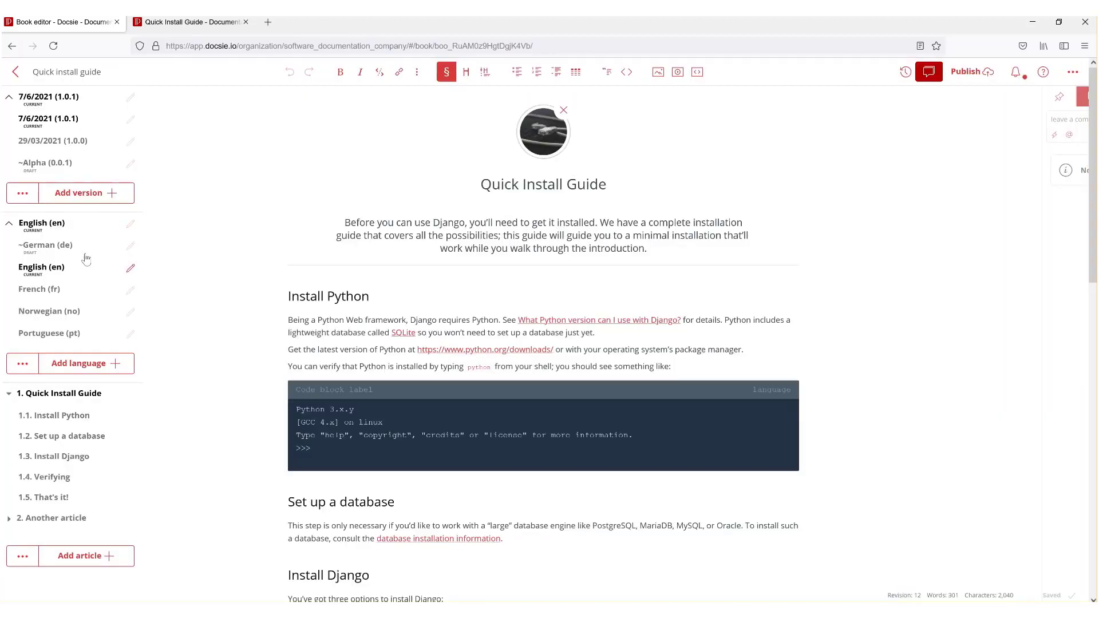
- Check the German and English (en) language details without saving changes
{"action": "left_click", "coordinate": [134, 247]}
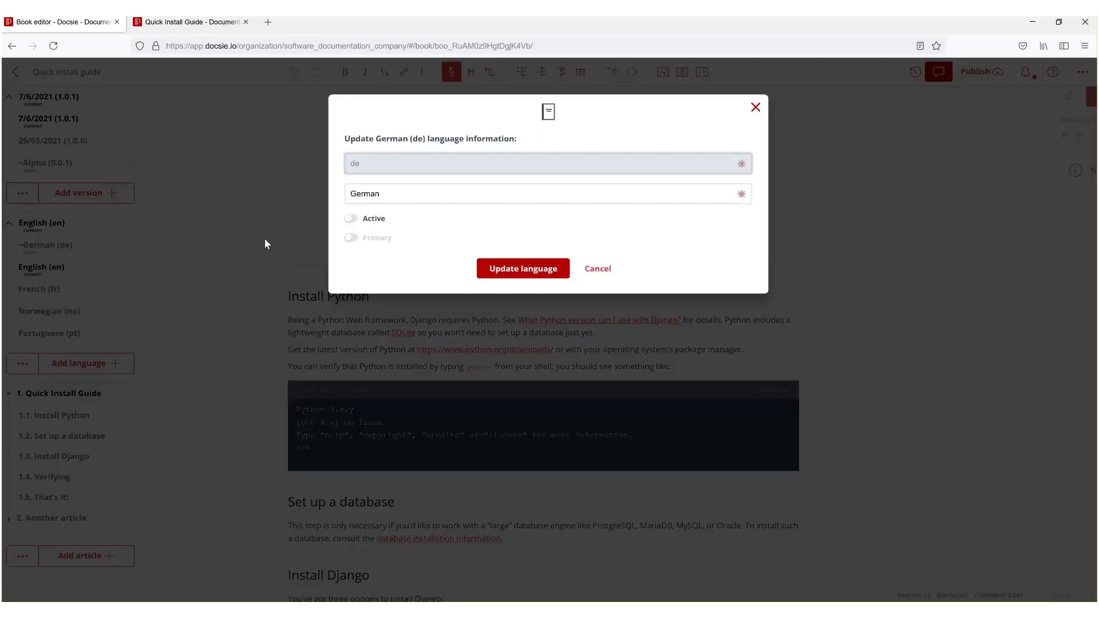
{"action": "left_click", "coordinate": [351, 218]}
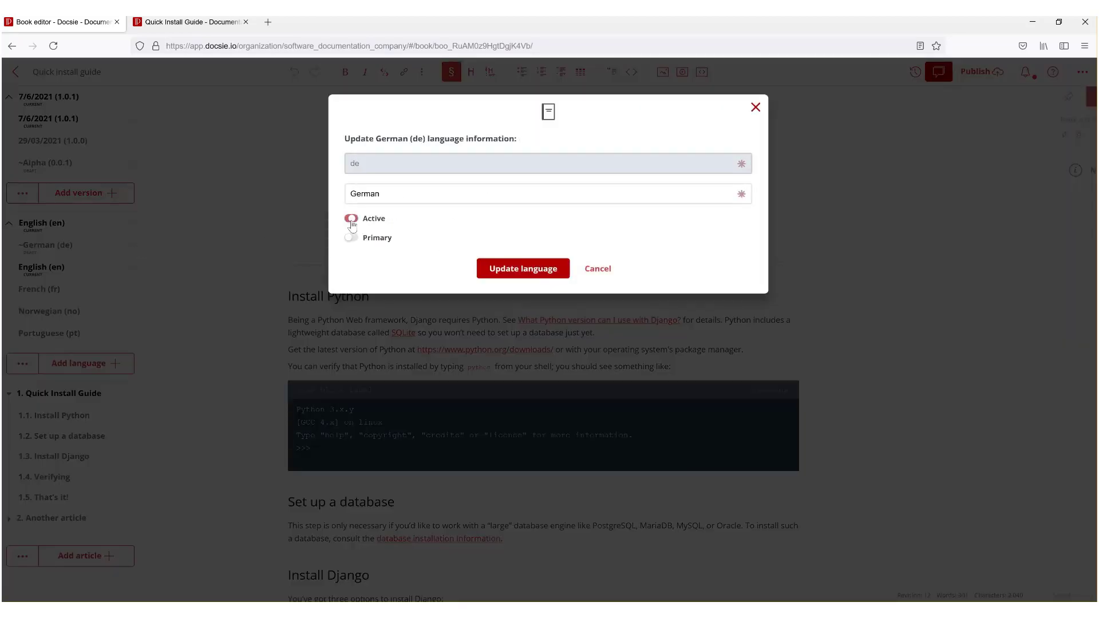
{"action": "left_click", "coordinate": [755, 107]}
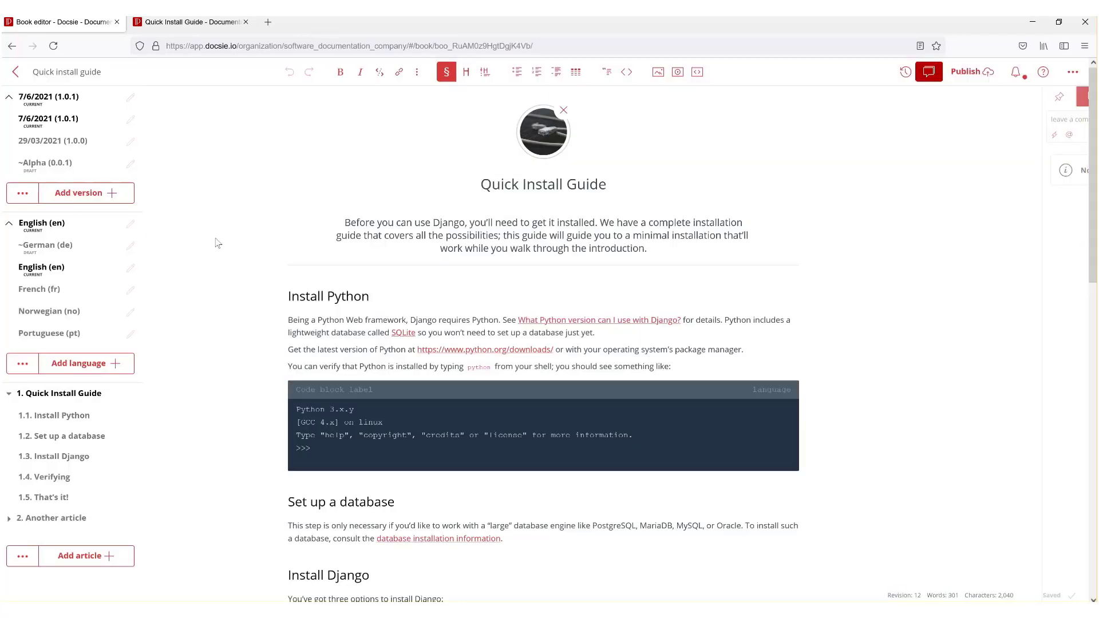
{"action": "left_click", "coordinate": [129, 268]}
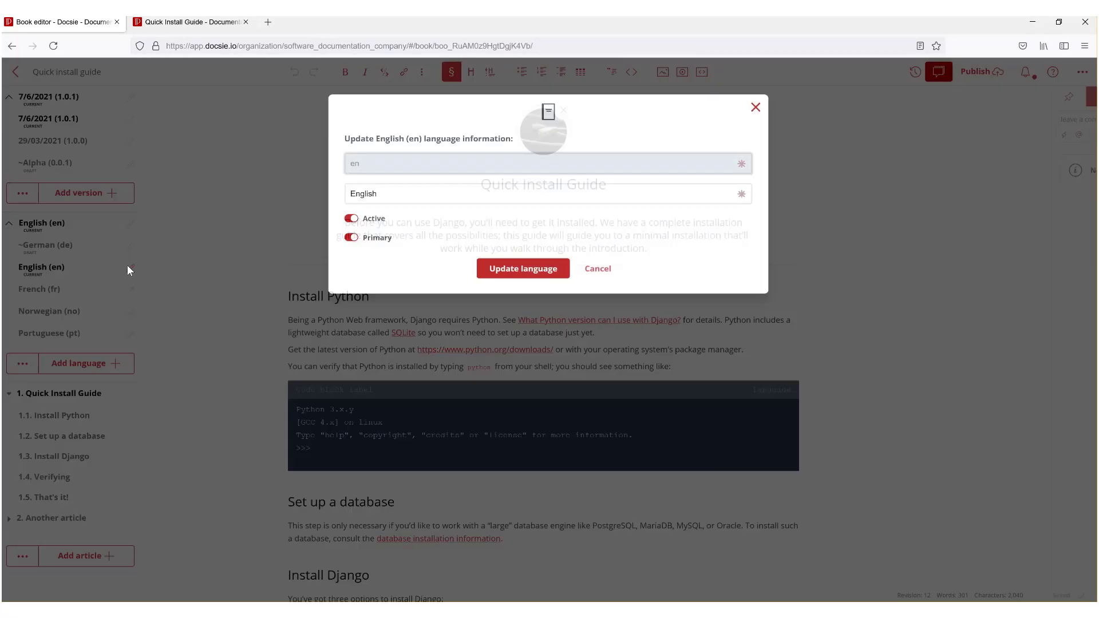
{"action": "left_click", "coordinate": [755, 107]}
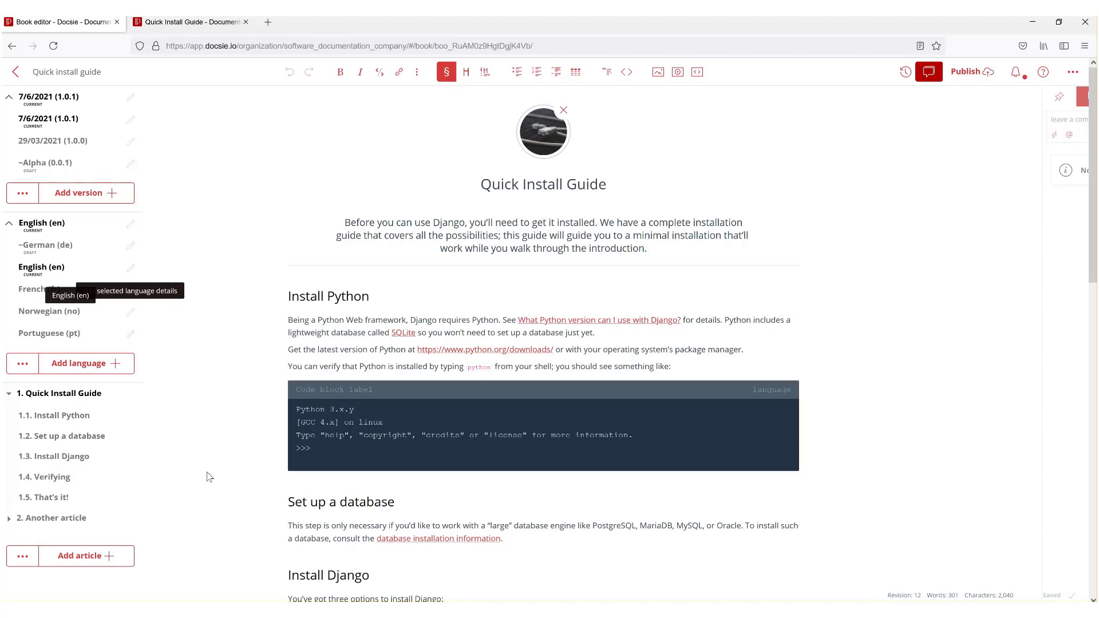
- Switch the German (de) translation to Active and save it
{"action": "left_click", "coordinate": [130, 245]}
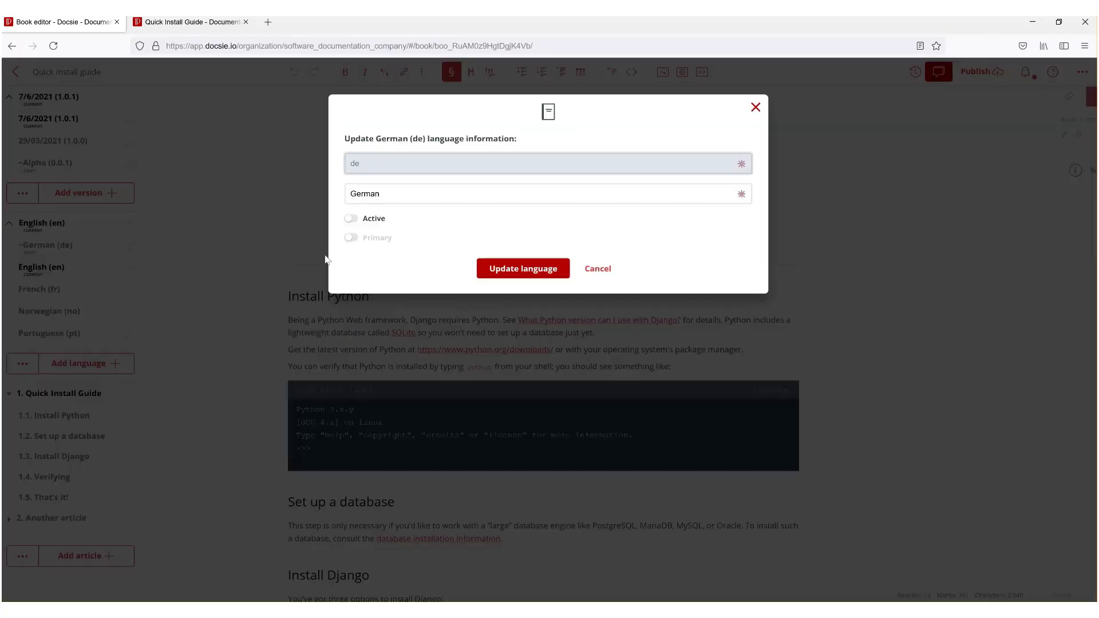
{"action": "left_click", "coordinate": [363, 220]}
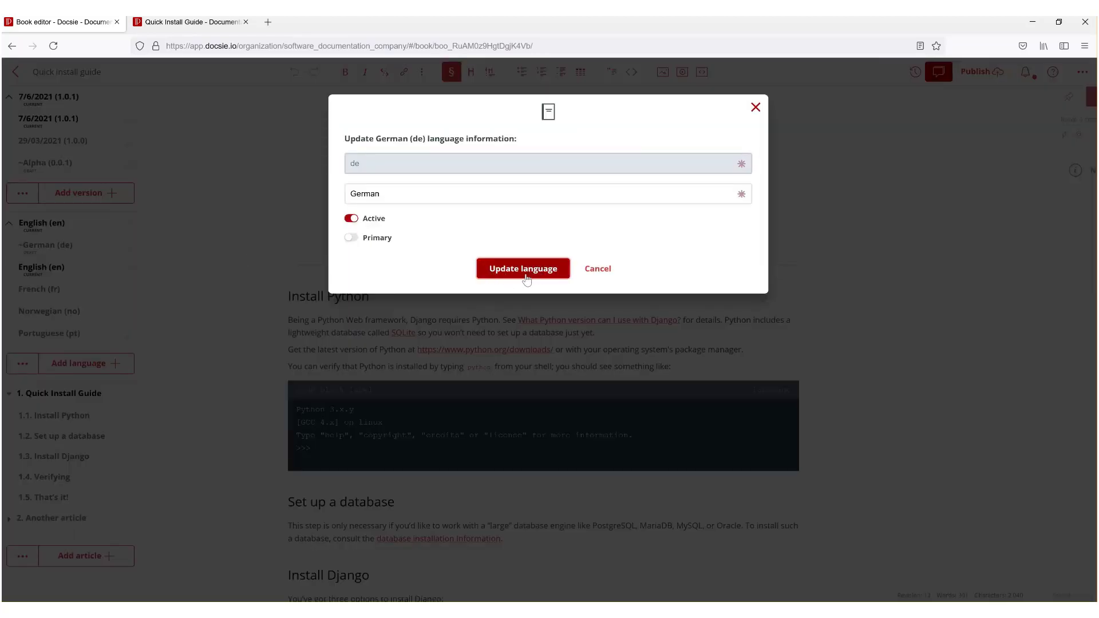
{"action": "left_click", "coordinate": [531, 272]}
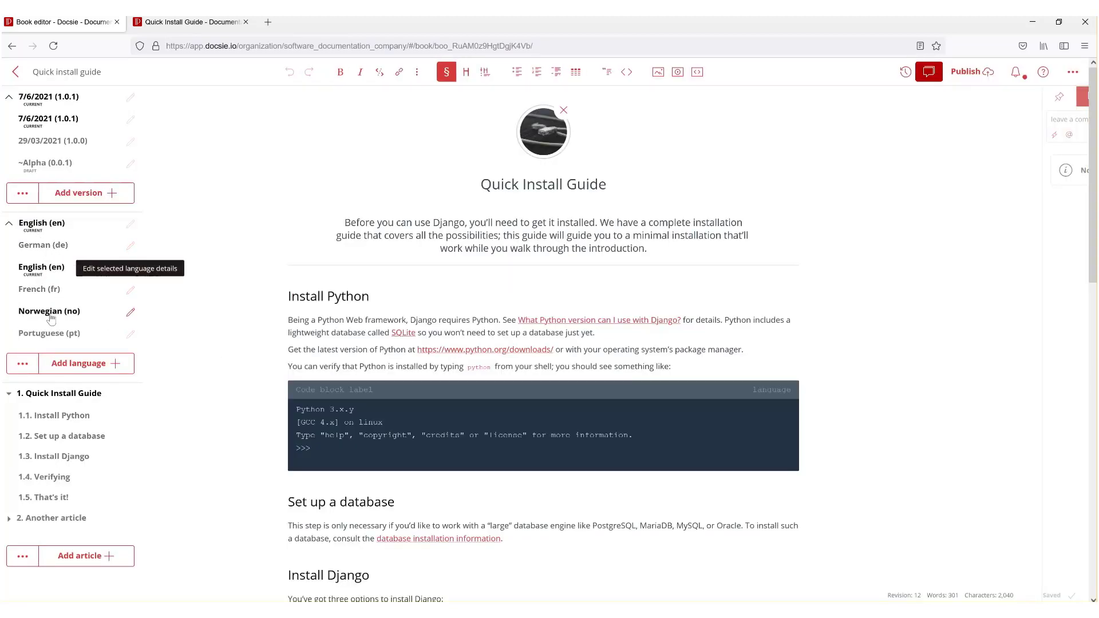
- Add Swedish (sv) as a language with automatic machine translation from English
{"action": "left_click", "coordinate": [83, 367]}
{"action": "left_click", "coordinate": [412, 180]}
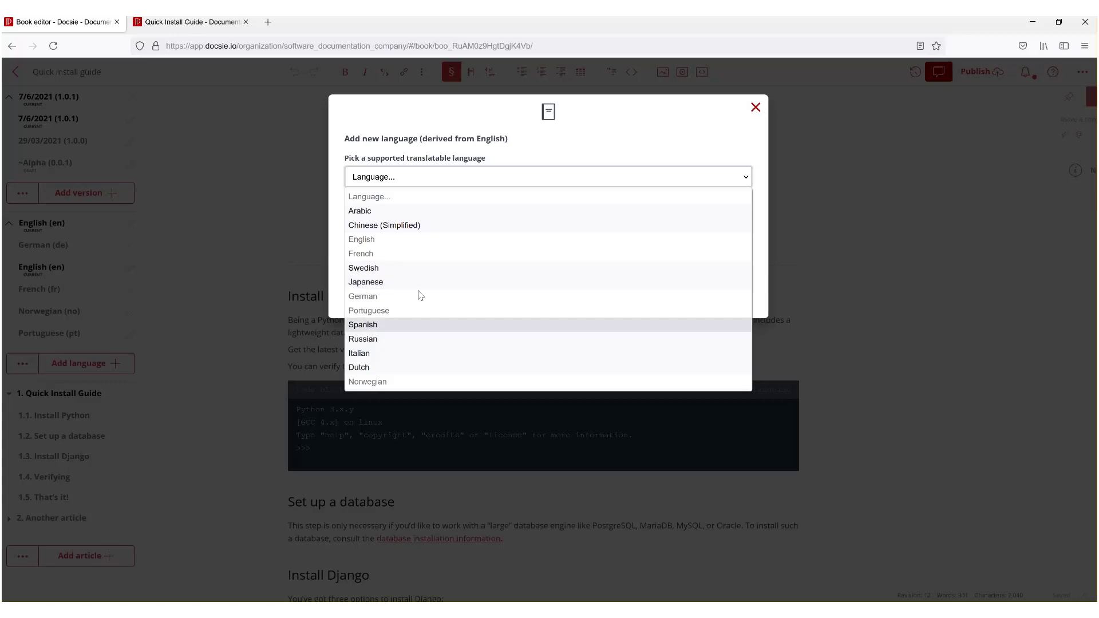
{"action": "left_click", "coordinate": [395, 269]}
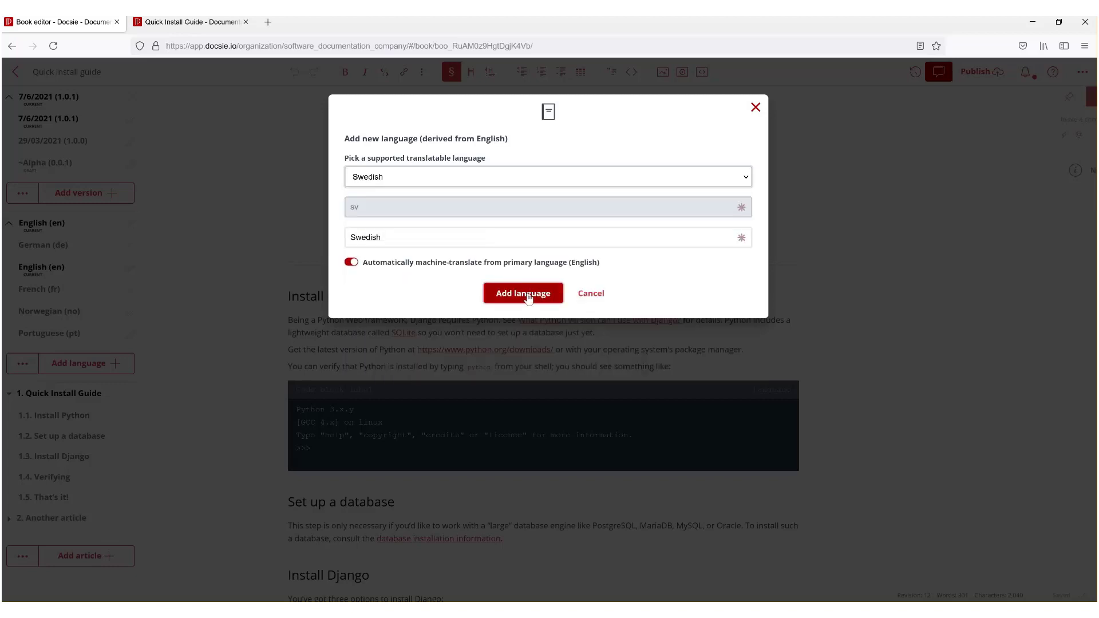
{"action": "left_click", "coordinate": [527, 294]}
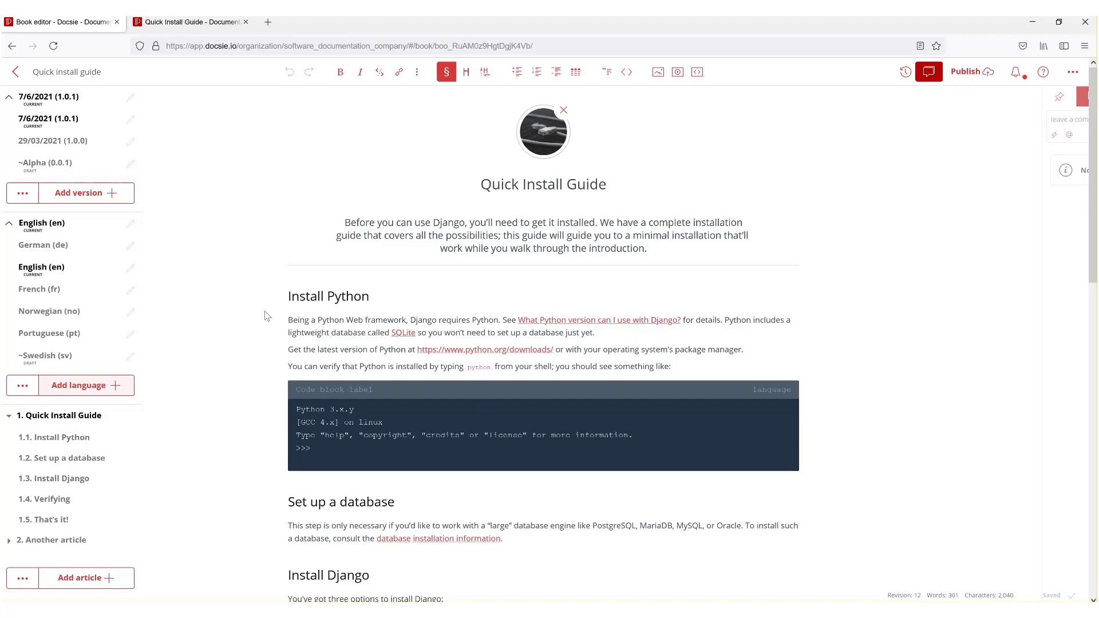
- Make the Swedish (sv) translation active and save it
{"action": "left_click", "coordinate": [131, 357]}
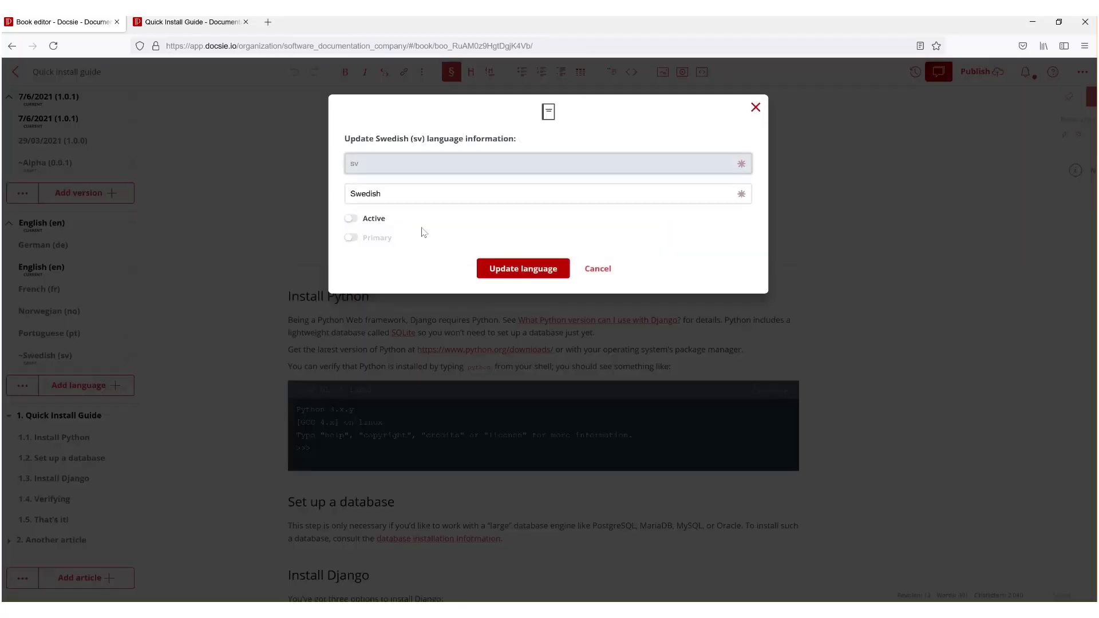
{"action": "left_click", "coordinate": [350, 218]}
{"action": "left_click", "coordinate": [523, 268]}
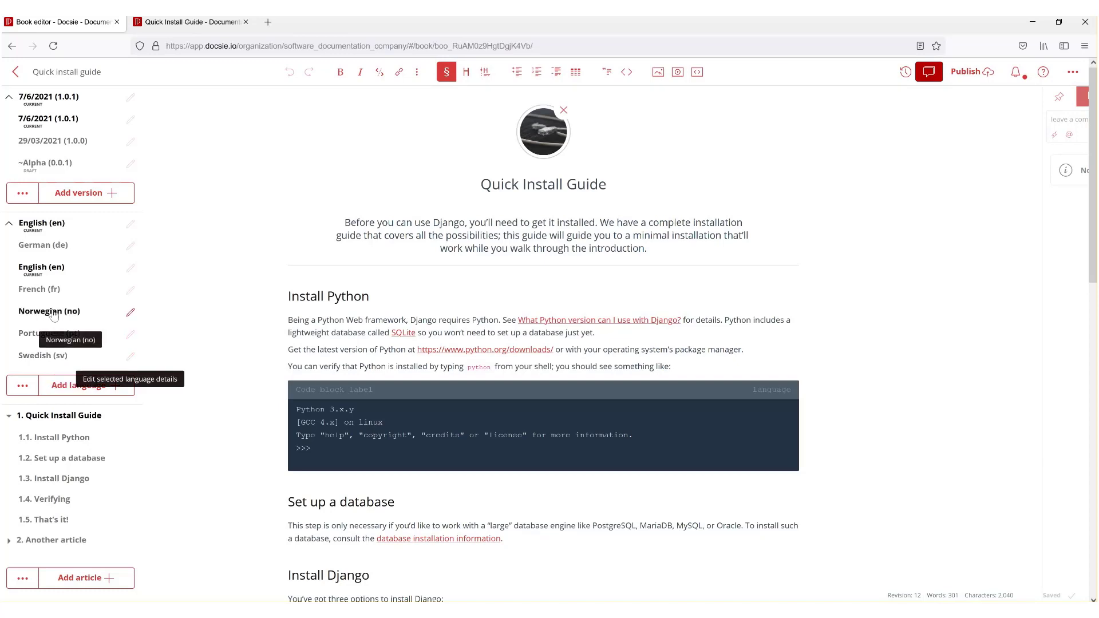
- Glance at the live portal, then switch the editor's language list into removal mode
{"action": "left_click", "coordinate": [191, 22]}
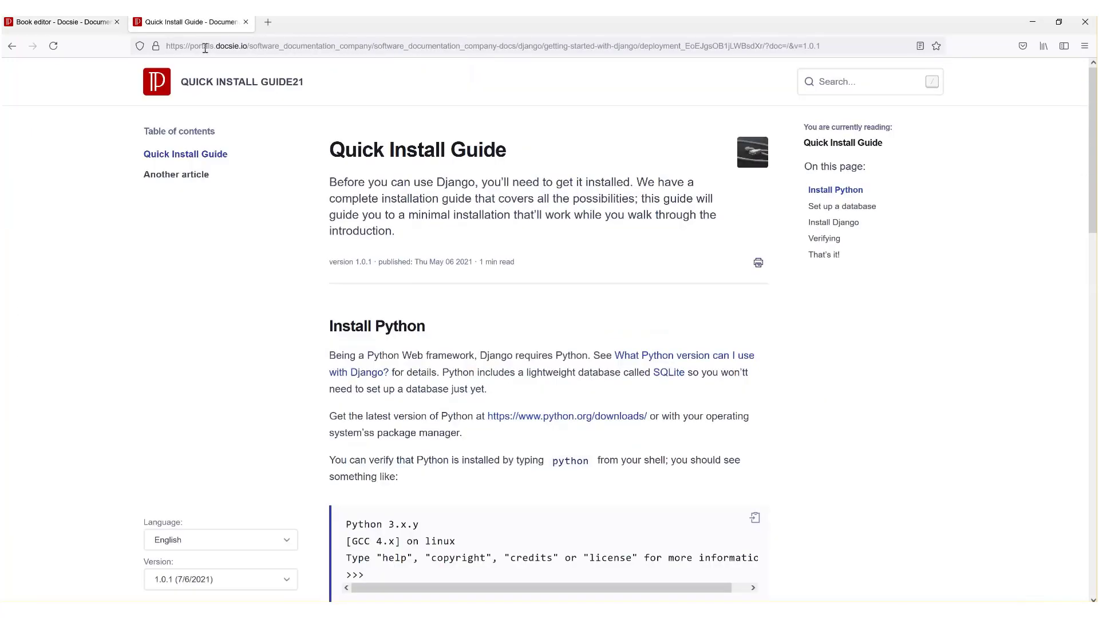
{"action": "key", "text": "ctrl+shift+Tab"}
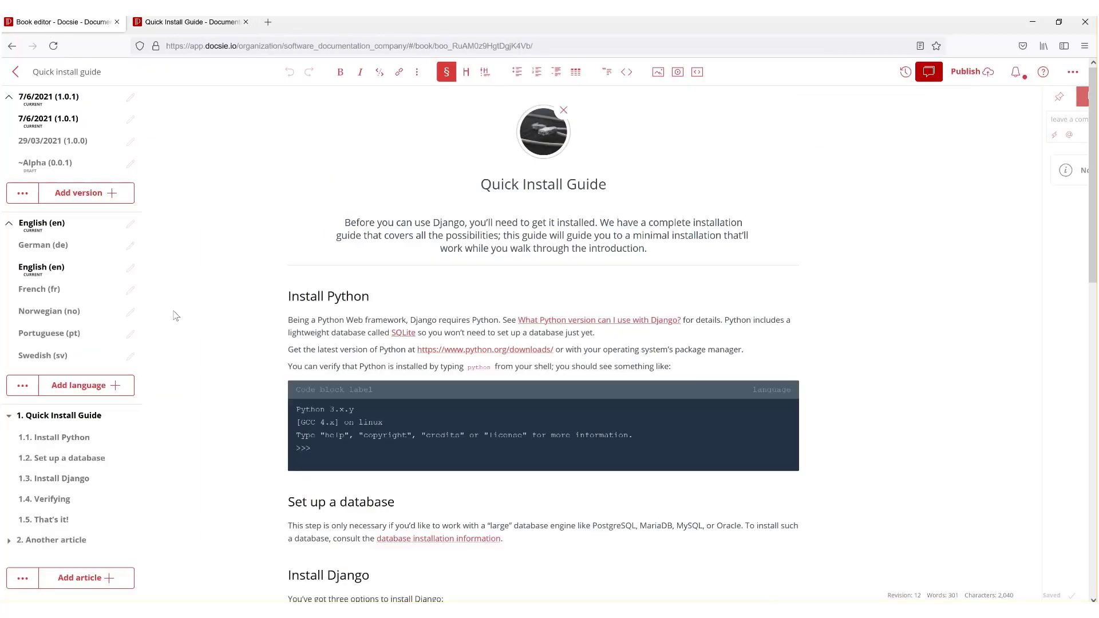
{"action": "left_click", "coordinate": [20, 393]}
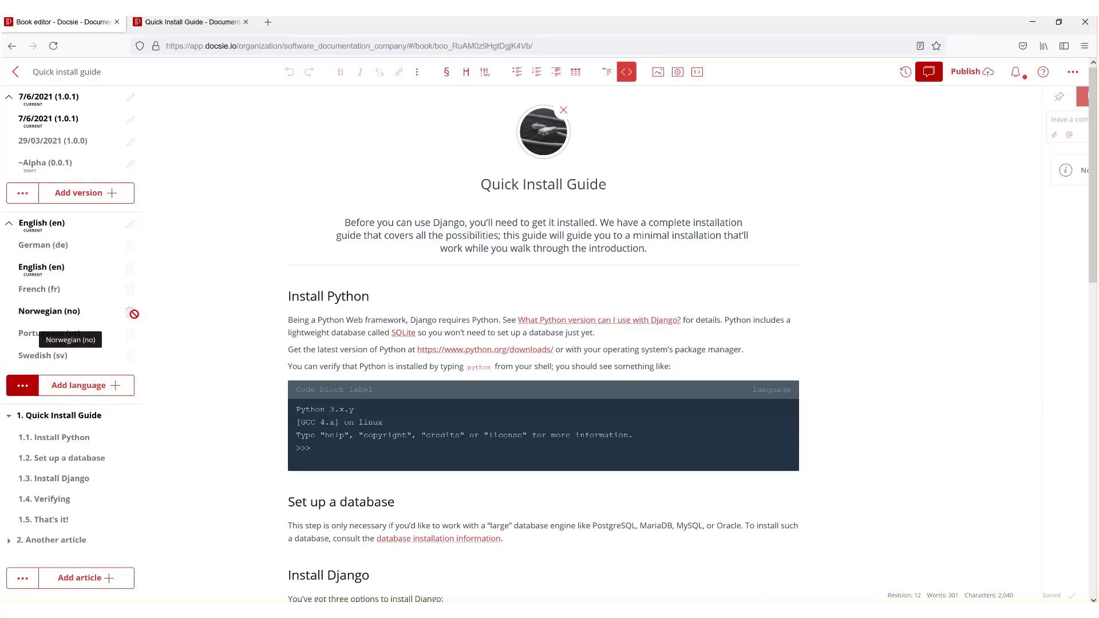
- Set the Norwegian translation to inactive and save it
{"action": "left_click", "coordinate": [31, 390]}
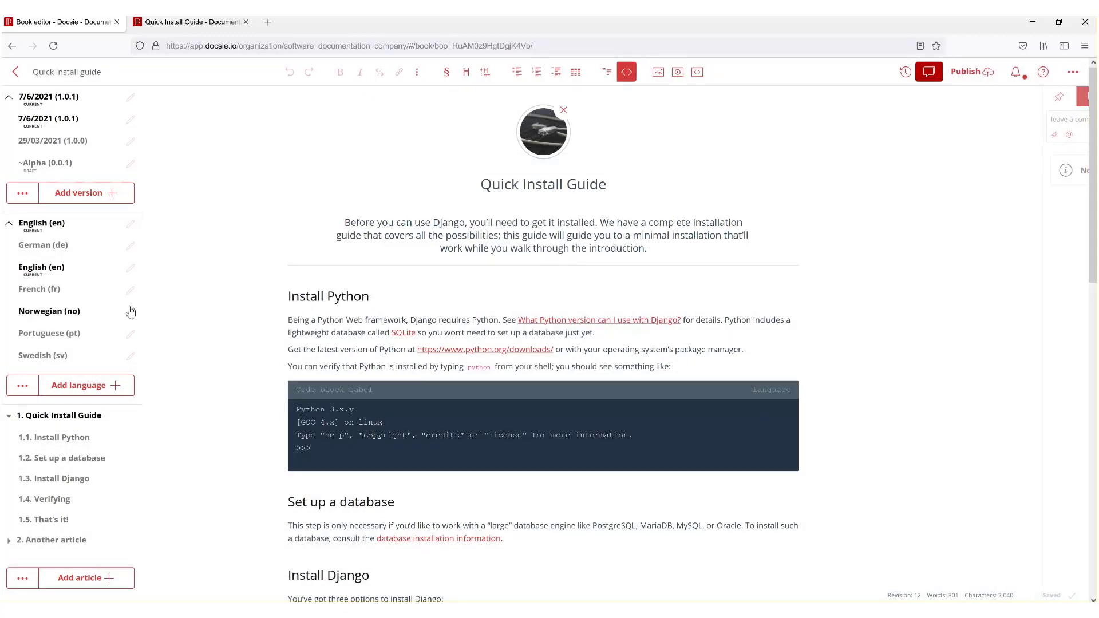
{"action": "left_click", "coordinate": [131, 314]}
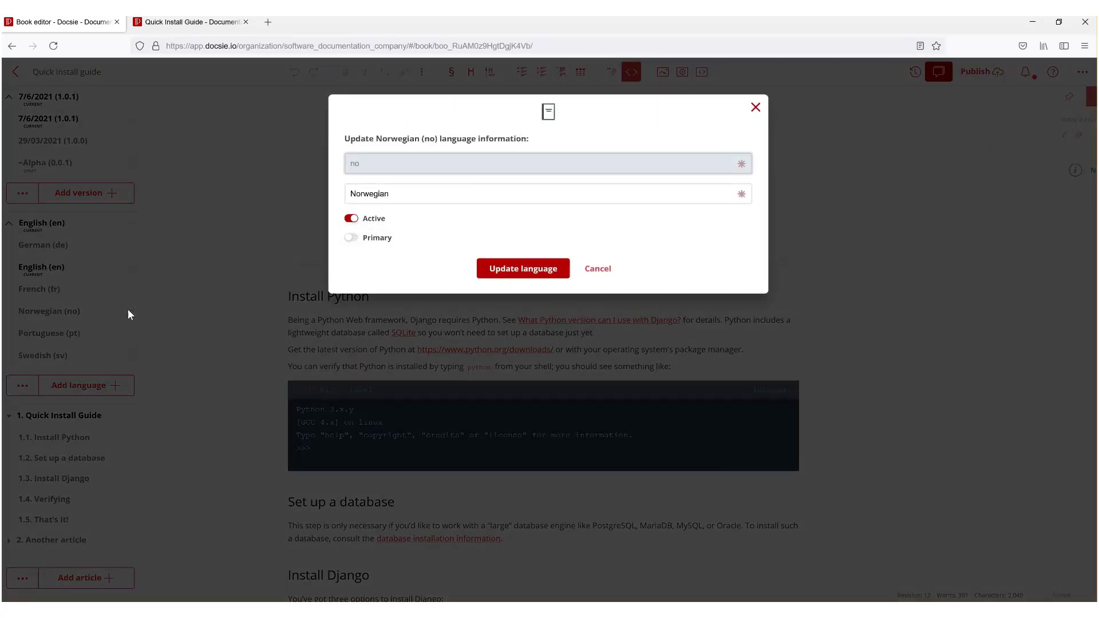
{"action": "left_click", "coordinate": [372, 222]}
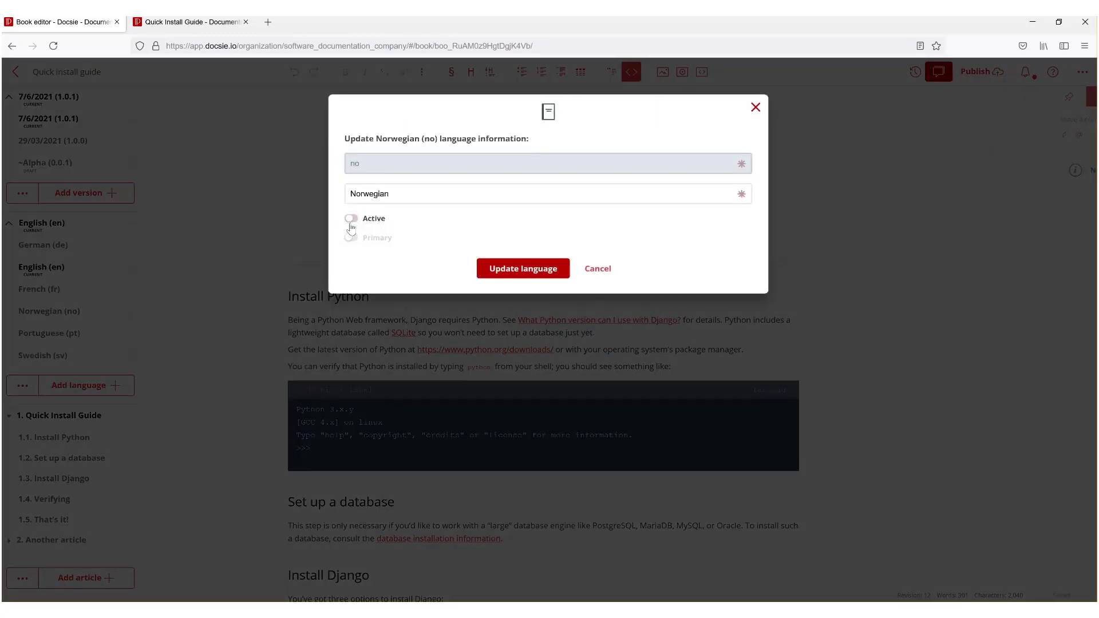
{"action": "left_click", "coordinate": [504, 269]}
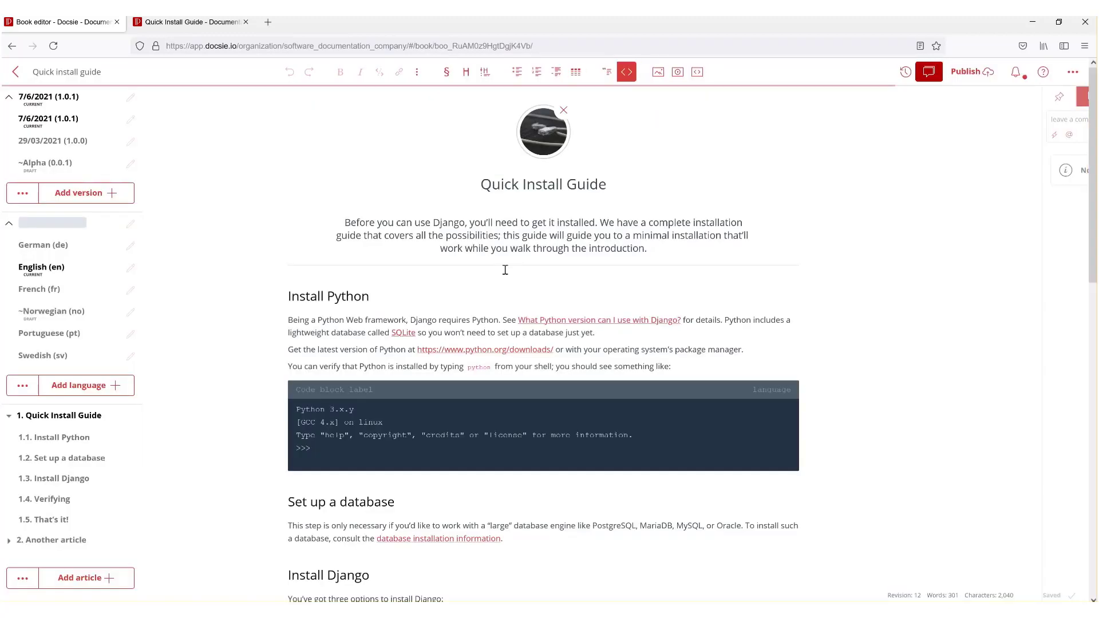
- Delete Norwegian from the language list and confirm the removal
{"action": "left_click", "coordinate": [23, 387]}
{"action": "left_click", "coordinate": [130, 312]}
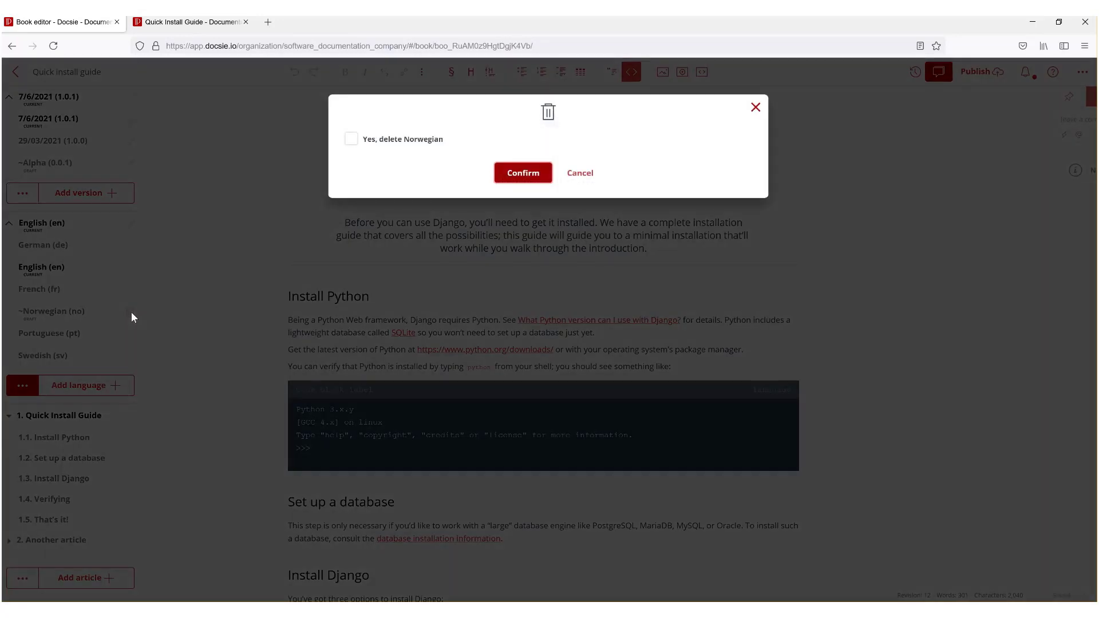
{"action": "left_click", "coordinate": [350, 140]}
{"action": "left_click", "coordinate": [550, 178]}
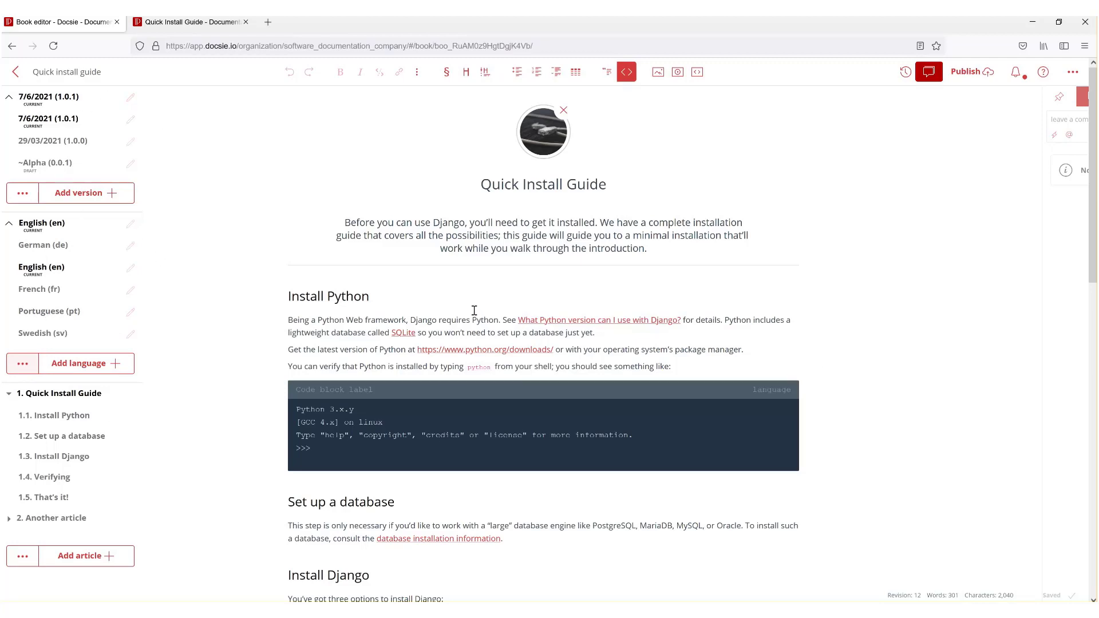
- Choose to publish the book as an interactive web portal
{"action": "left_click", "coordinate": [966, 73]}
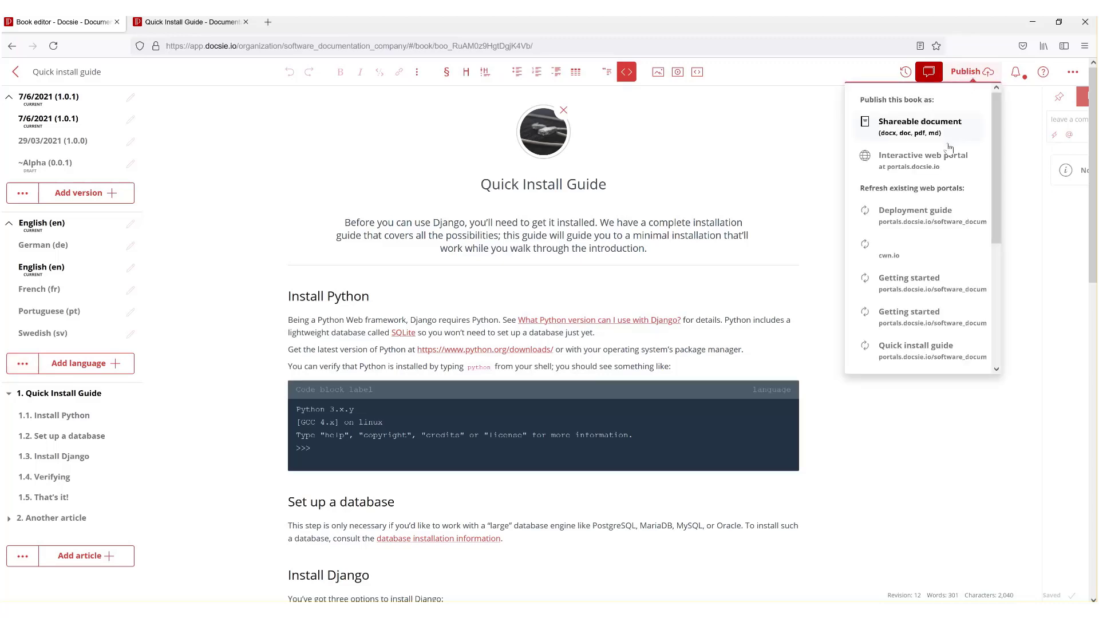
{"action": "left_click", "coordinate": [915, 166]}
{"action": "left_click_drag", "start_coordinate": [448, 155], "coordinate": [192, 255]}
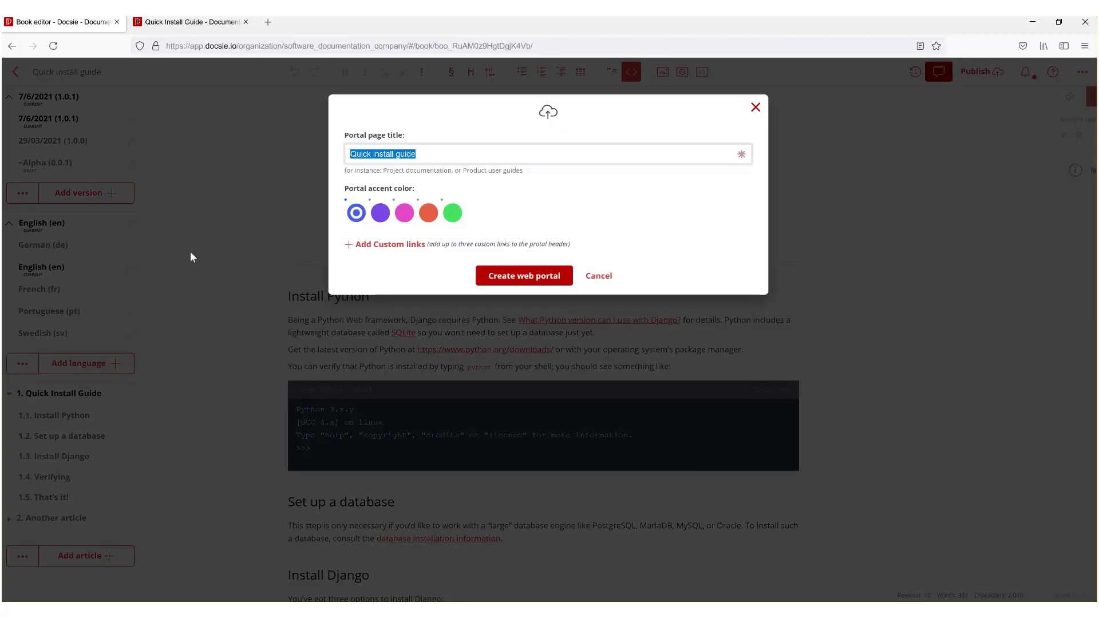
{"action": "left_click", "coordinate": [458, 159]}
- Title the portal 'Quick install guide (WOL)' and create the web portal
{"action": "type", "text": "With "}
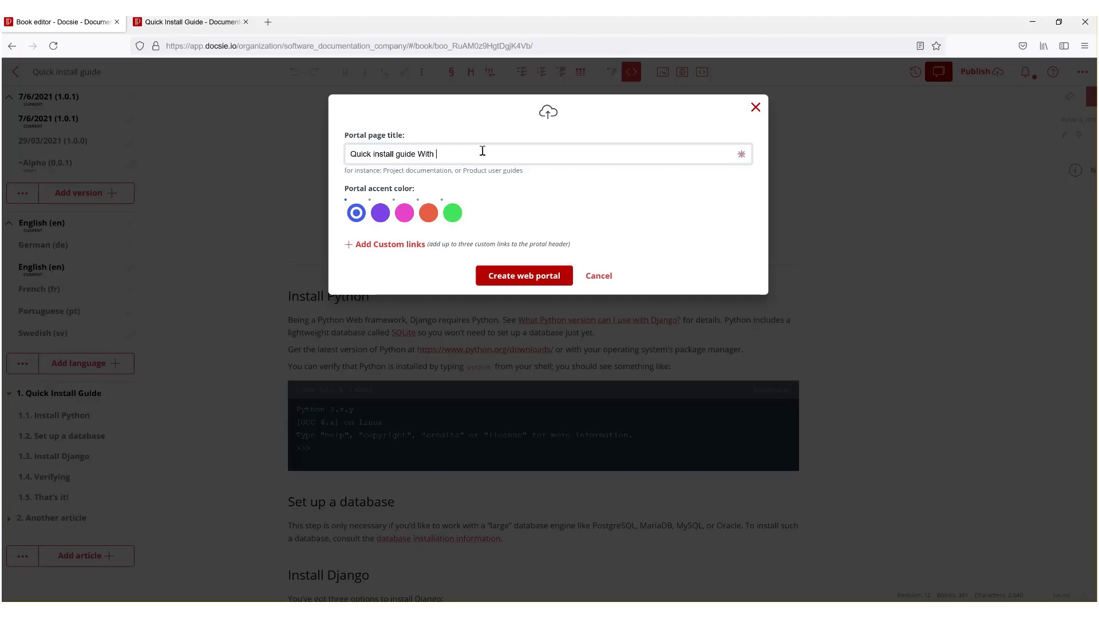
{"action": "type", "text": "other Languages"}
{"action": "left_click_drag", "start_coordinate": [513, 146], "coordinate": [416, 150]}
{"action": "key", "text": "BackSpace"}
{"action": "left_click_drag", "start_coordinate": [443, 153], "coordinate": [329, 150]}
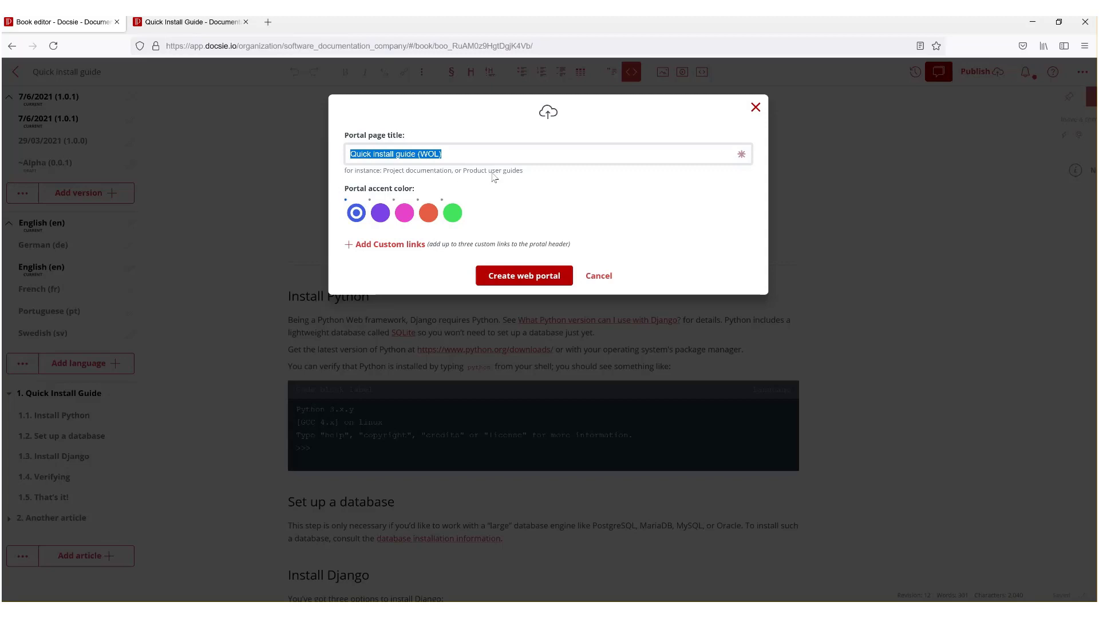
{"action": "left_click", "coordinate": [474, 159]}
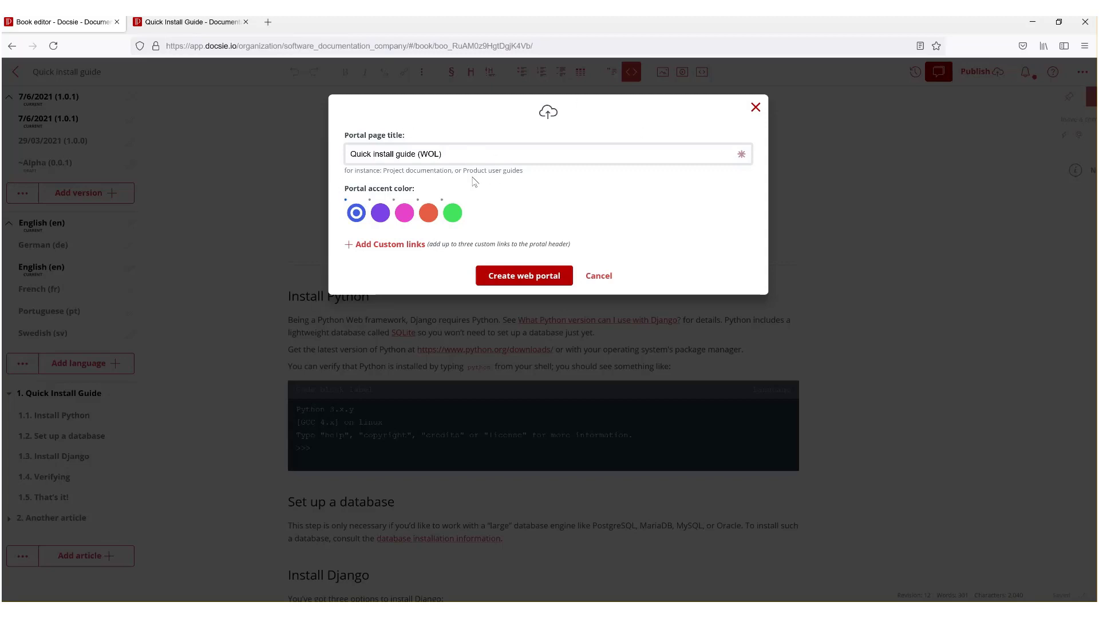
{"action": "left_click", "coordinate": [512, 277]}
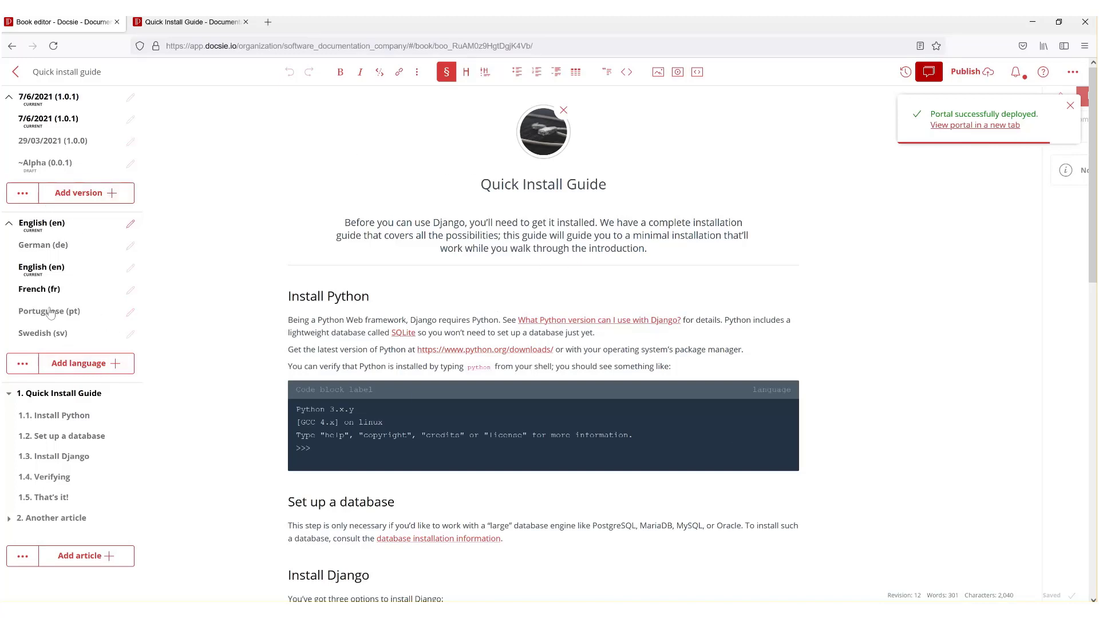
{"action": "left_click", "coordinate": [290, 265]}
- Open the deployed portal in its own tab, closing the stray empty tab
{"action": "left_click", "coordinate": [268, 22]}
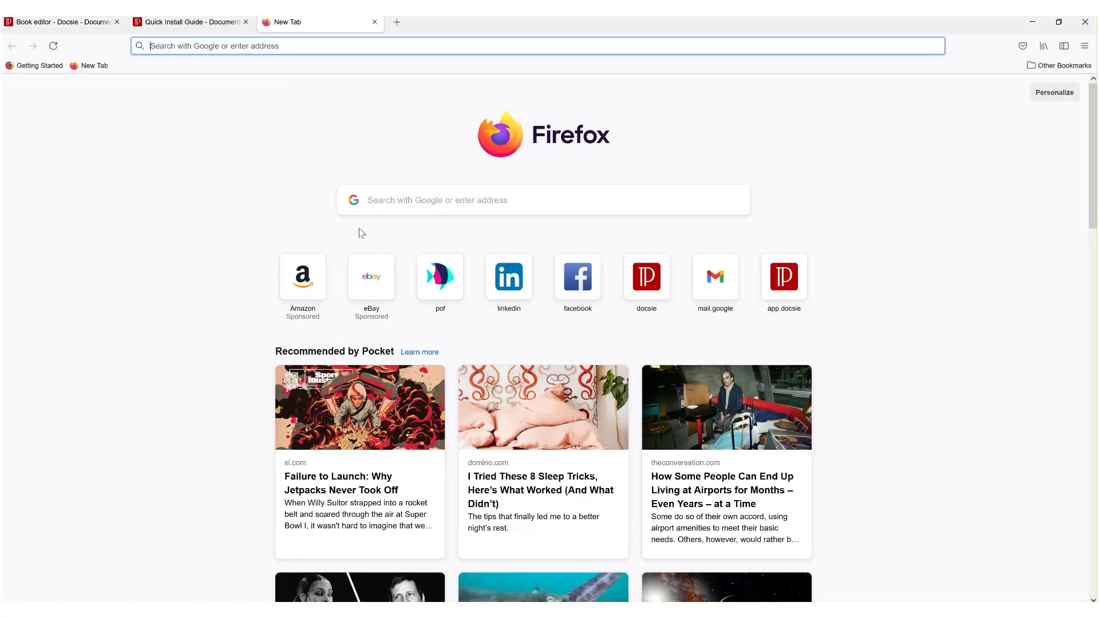
{"action": "left_click", "coordinate": [100, 20]}
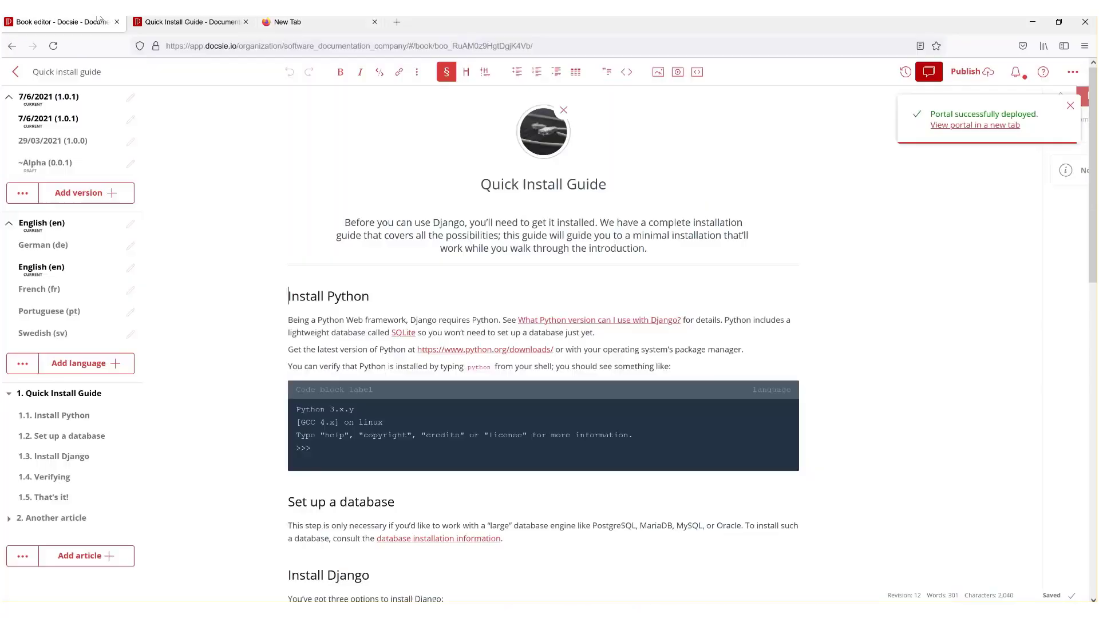
{"action": "left_click", "coordinate": [967, 127]}
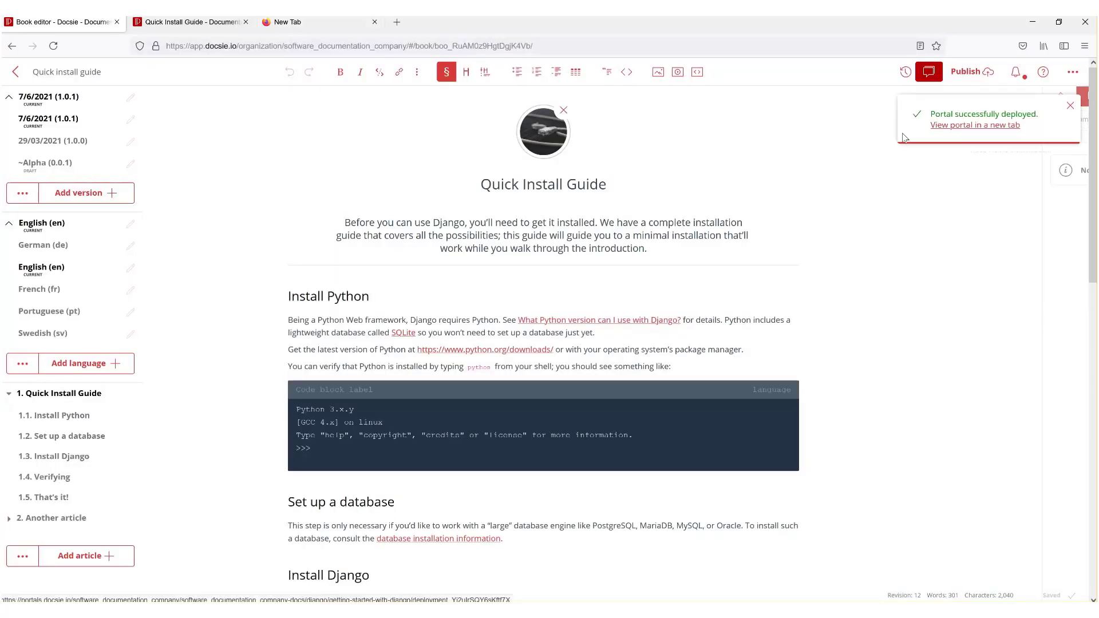
{"action": "left_click", "coordinate": [369, 24]}
{"action": "left_click", "coordinate": [369, 24]}
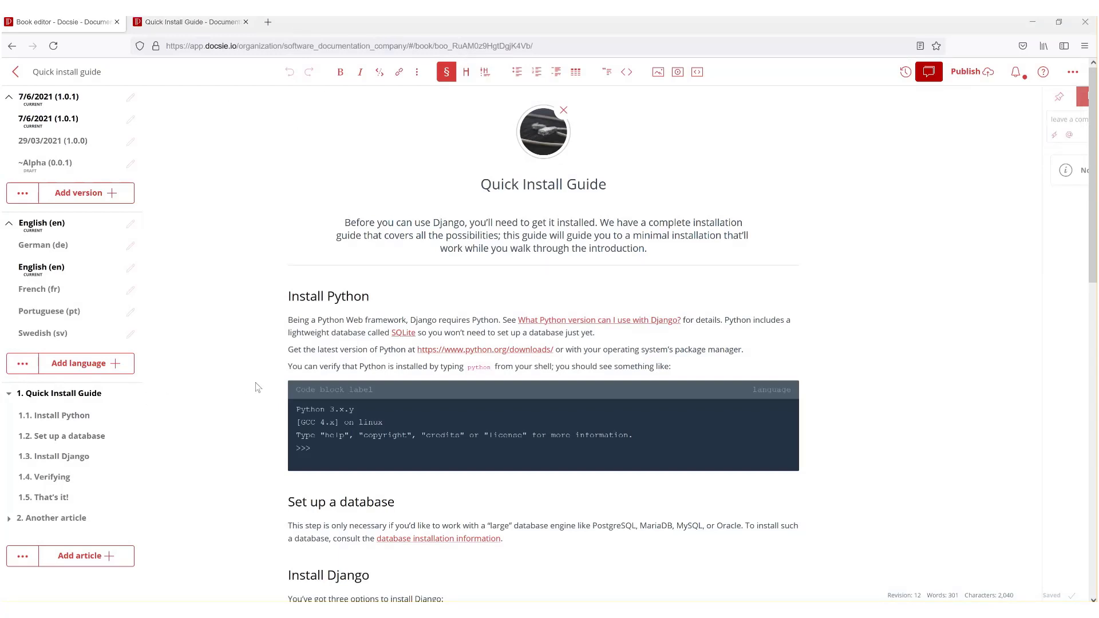
{"action": "left_click", "coordinate": [184, 23]}
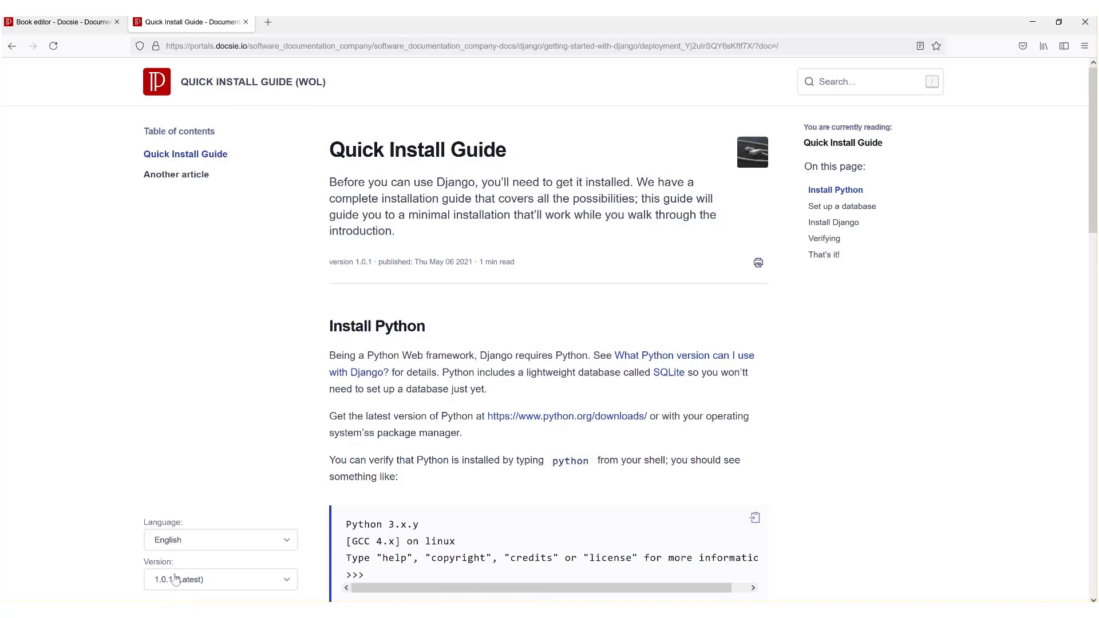
- View the live portal in Swedish and then German
{"action": "left_click", "coordinate": [234, 544]}
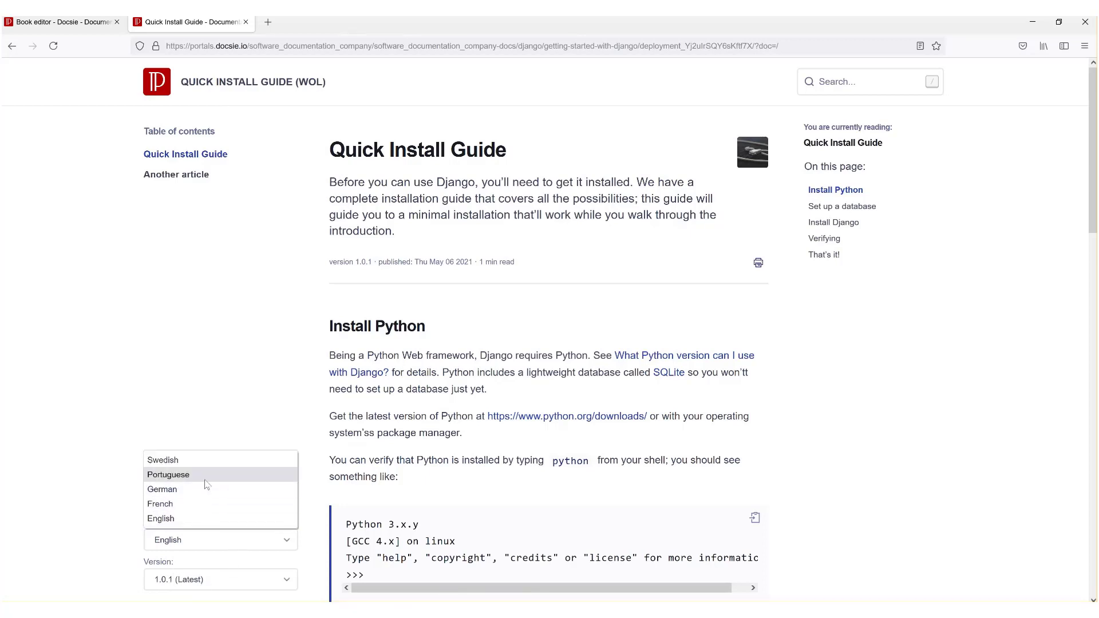
{"action": "left_click", "coordinate": [206, 462]}
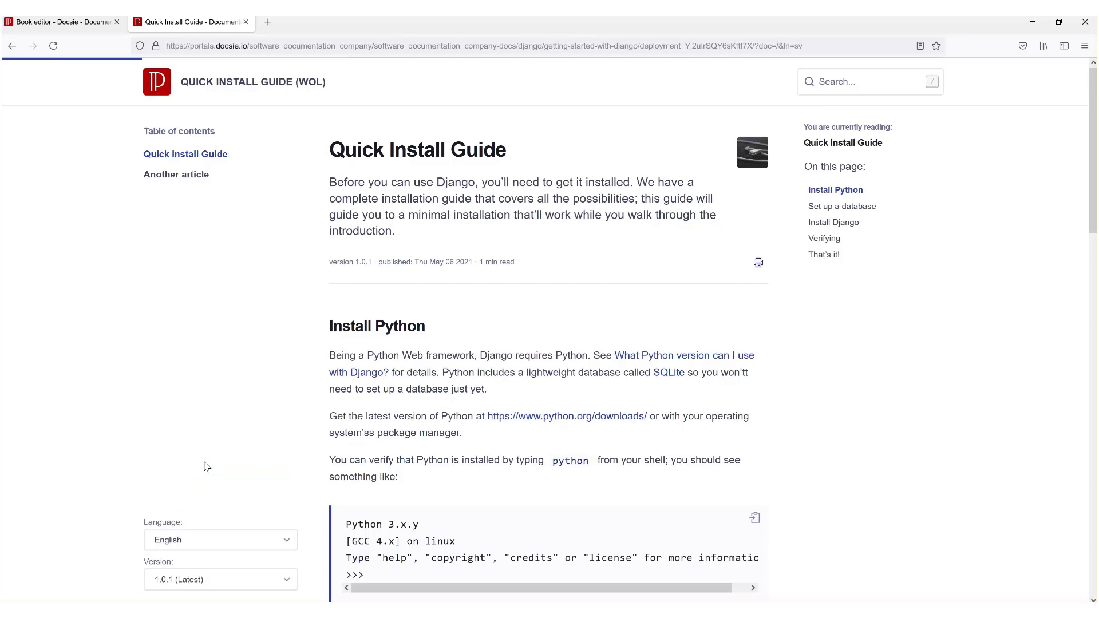
{"action": "scroll", "coordinate": [595, 430], "scroll_direction": "down", "scroll_amount": 10}
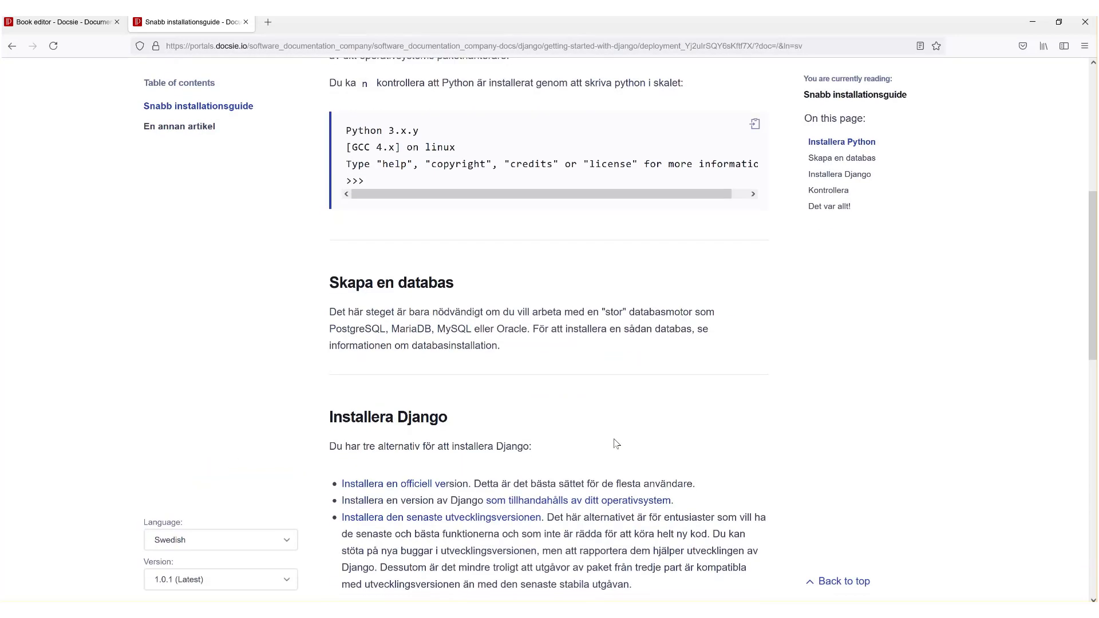
{"action": "left_click", "coordinate": [215, 541]}
{"action": "left_click", "coordinate": [208, 491]}
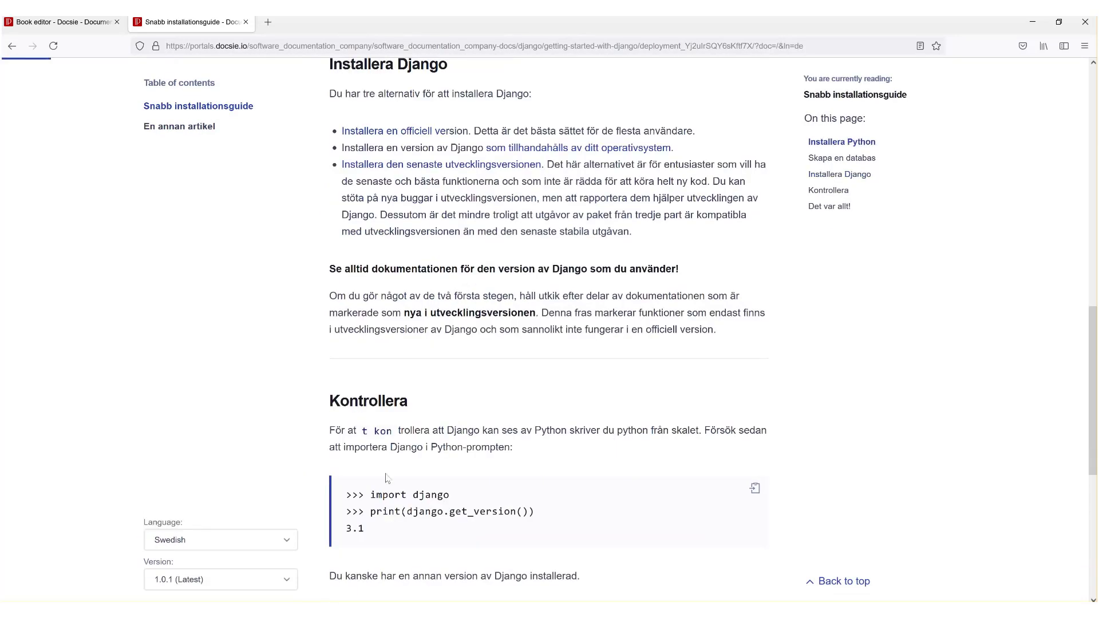
{"action": "scroll", "coordinate": [535, 414], "scroll_direction": "down", "scroll_amount": 8}
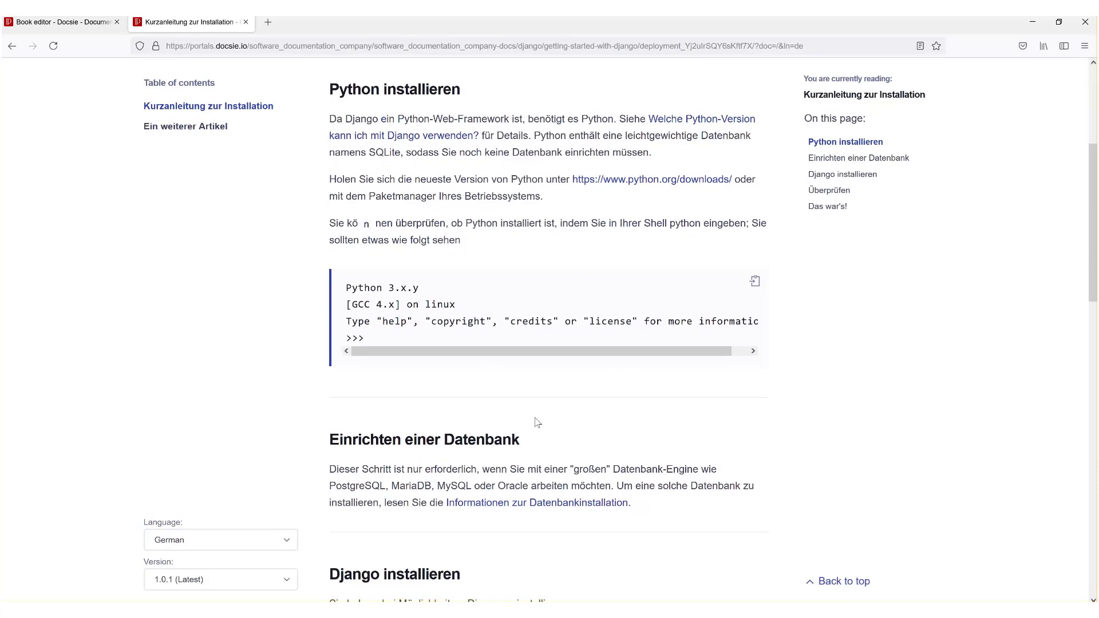
- View the portal in French, switch back to English, and return to the book editor
{"action": "left_click", "coordinate": [215, 544]}
{"action": "left_click", "coordinate": [213, 503]}
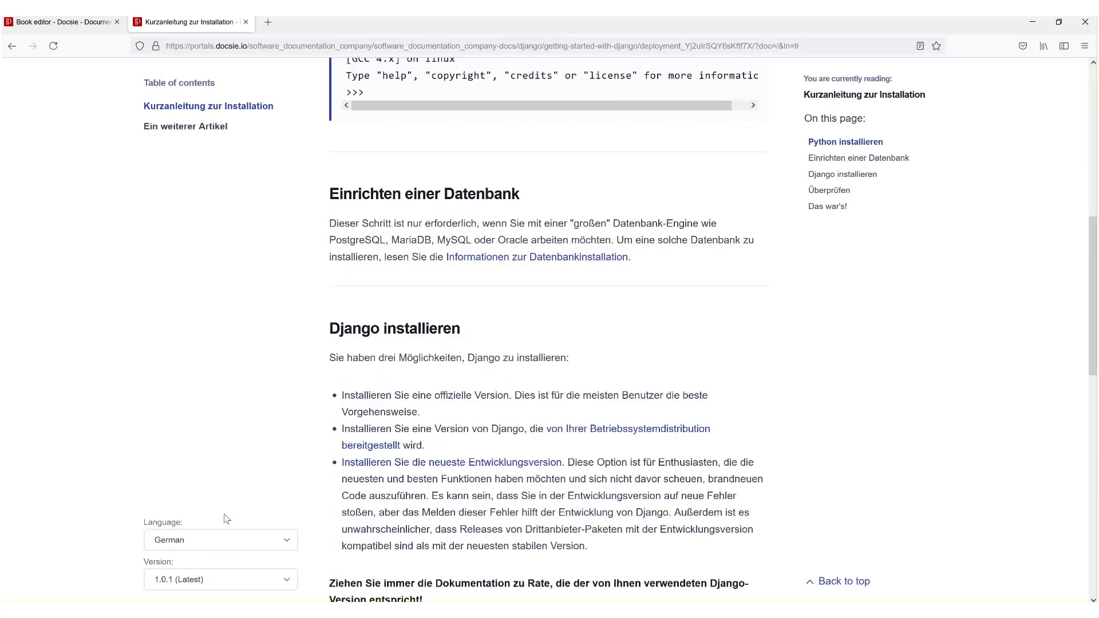
{"action": "scroll", "coordinate": [194, 471], "scroll_direction": "down", "scroll_amount": 5}
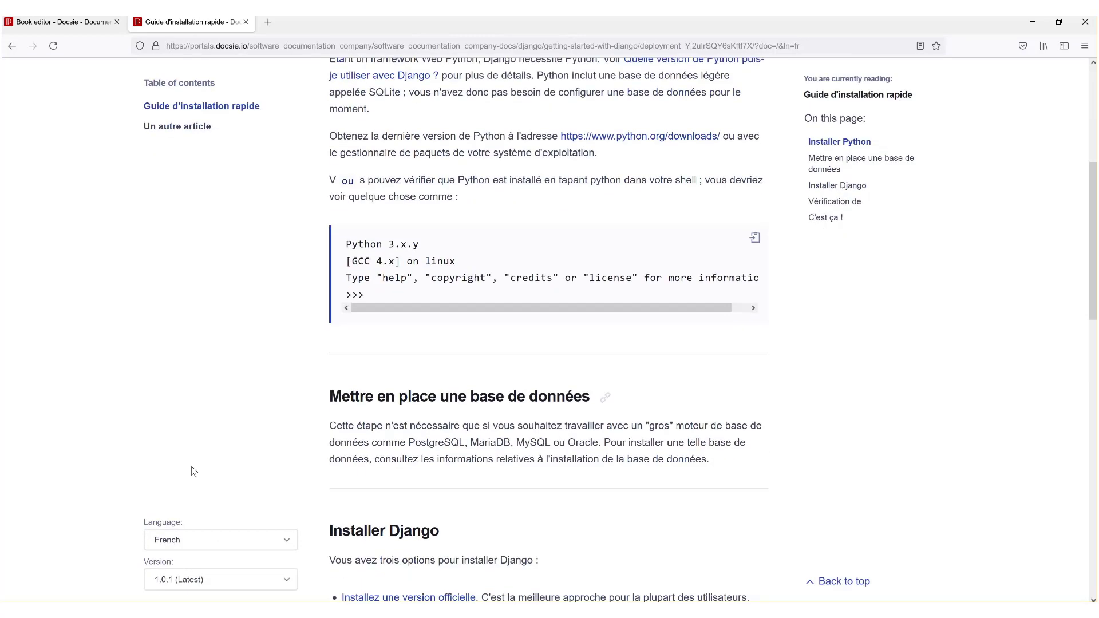
{"action": "left_click", "coordinate": [196, 538]}
{"action": "left_click", "coordinate": [199, 518]}
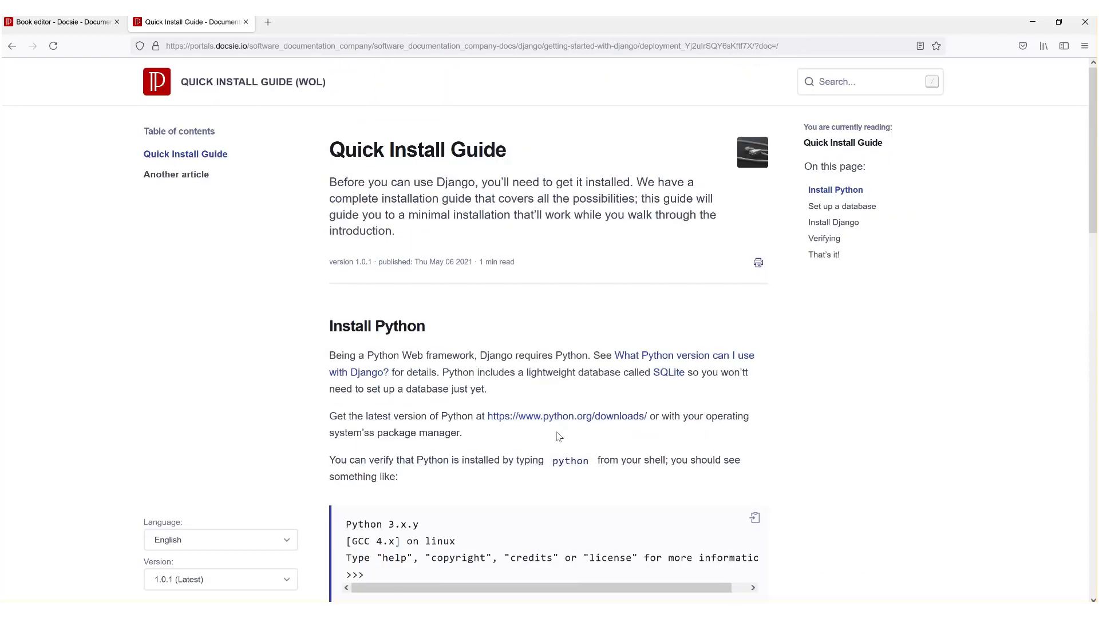
{"action": "left_click", "coordinate": [66, 23]}
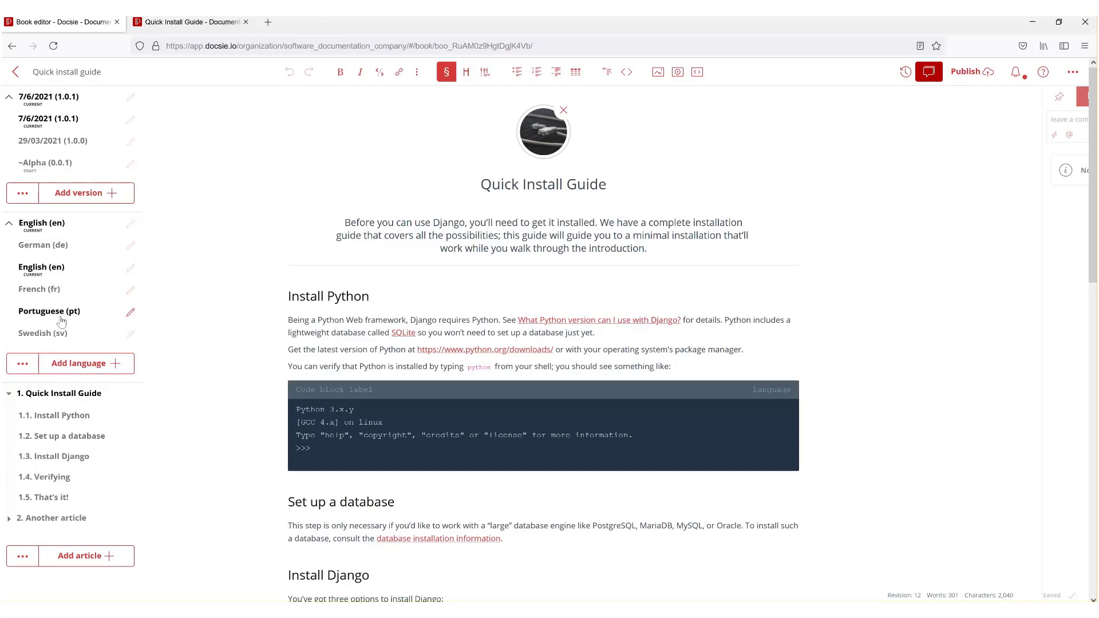
- Switch to the Quick Install Guide (WOL) portal tab
{"action": "left_click", "coordinate": [189, 21]}
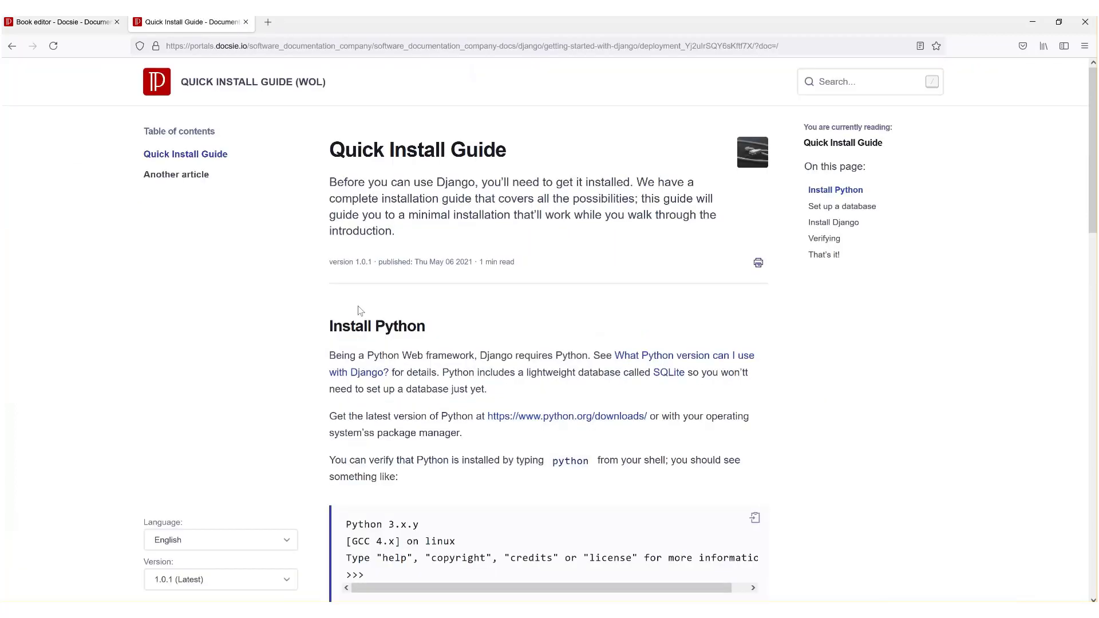